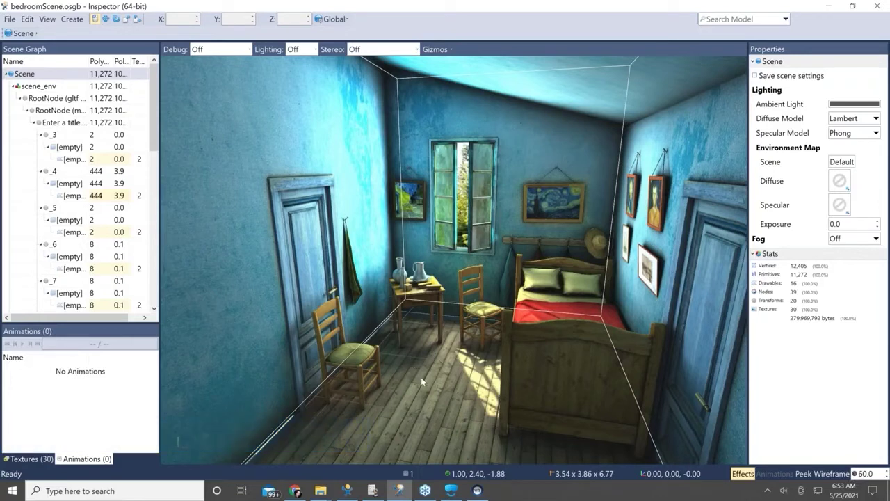
- Collapse the whole Scene hierarchy in the scene graph
{"action": "left_click_drag", "start_coordinate": [405, 375], "coordinate": [408, 380]}
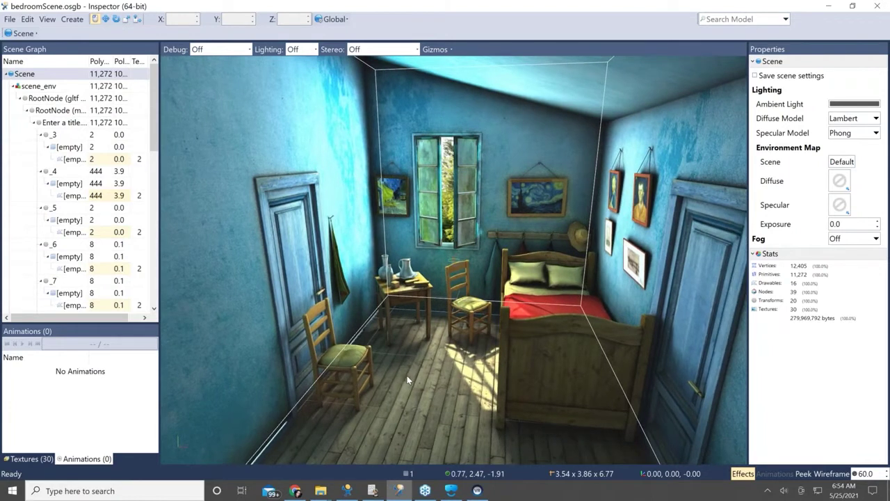
{"action": "left_click_drag", "start_coordinate": [411, 378], "coordinate": [406, 379]}
{"action": "right_click", "coordinate": [47, 73]}
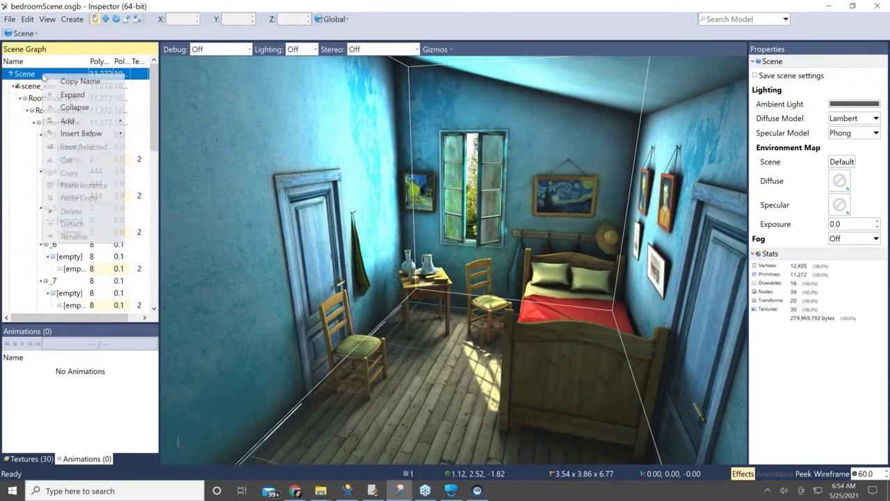
{"action": "left_click", "coordinate": [68, 108]}
{"action": "left_click_drag", "start_coordinate": [468, 326], "coordinate": [411, 437]}
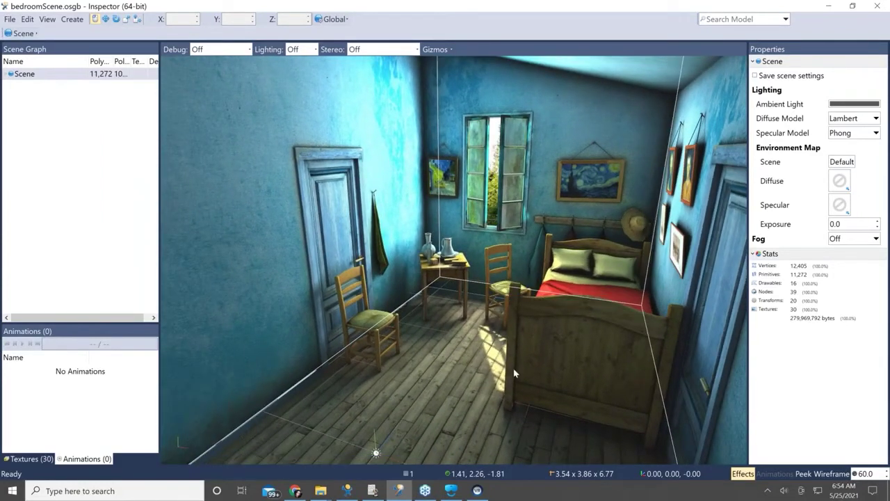
- Add the avatar vcc_male.cfg from the resources avatar folder to the current bedroom scene
{"action": "mouse_move", "coordinate": [321, 490]}
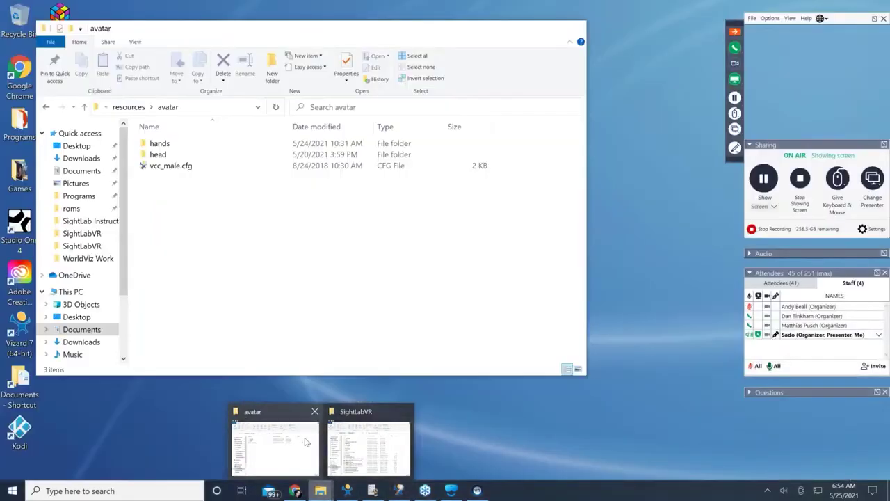
{"action": "left_click", "coordinate": [305, 442]}
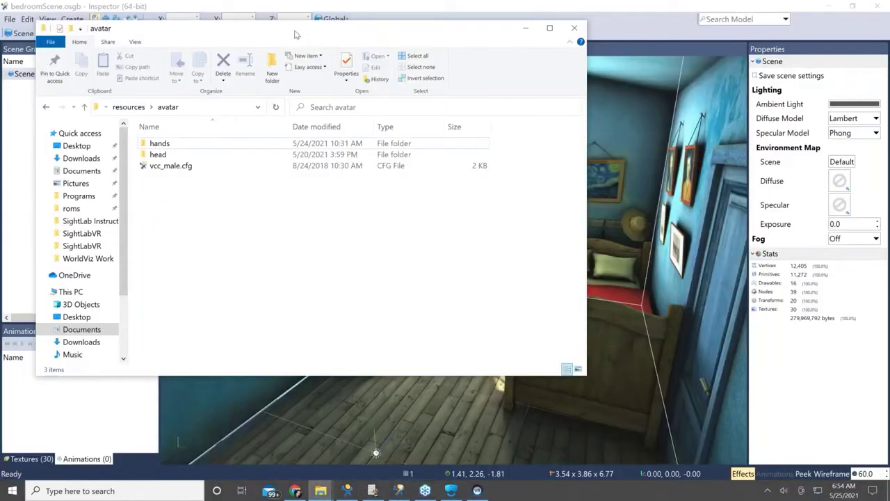
{"action": "left_click_drag", "start_coordinate": [378, 50], "coordinate": [706, 87]}
{"action": "left_click", "coordinate": [581, 221]}
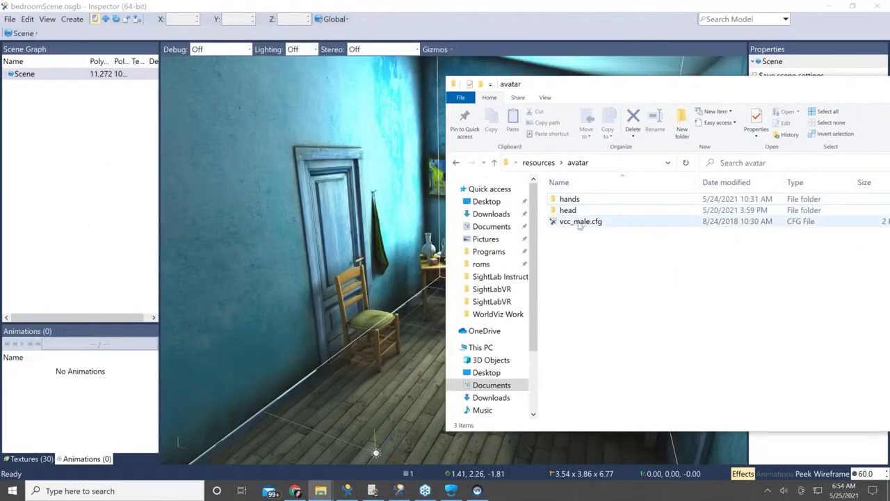
{"action": "left_click_drag", "start_coordinate": [288, 312], "coordinate": [288, 313]}
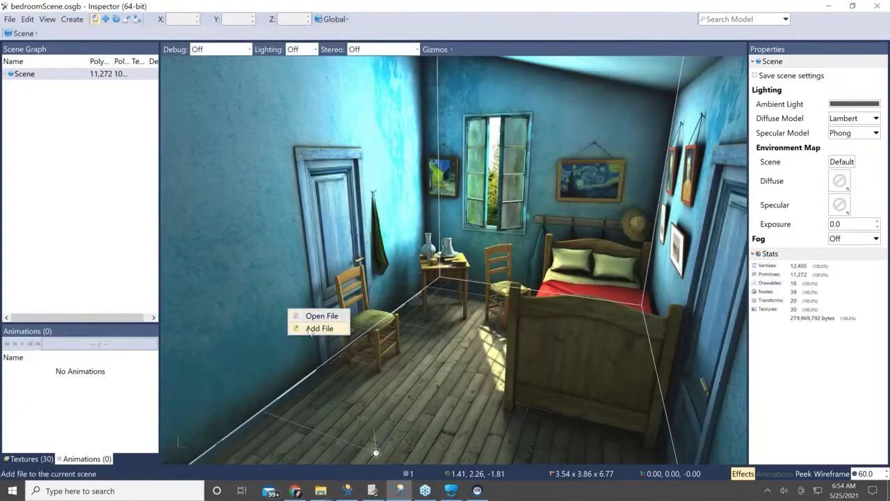
{"action": "left_click", "coordinate": [316, 327]}
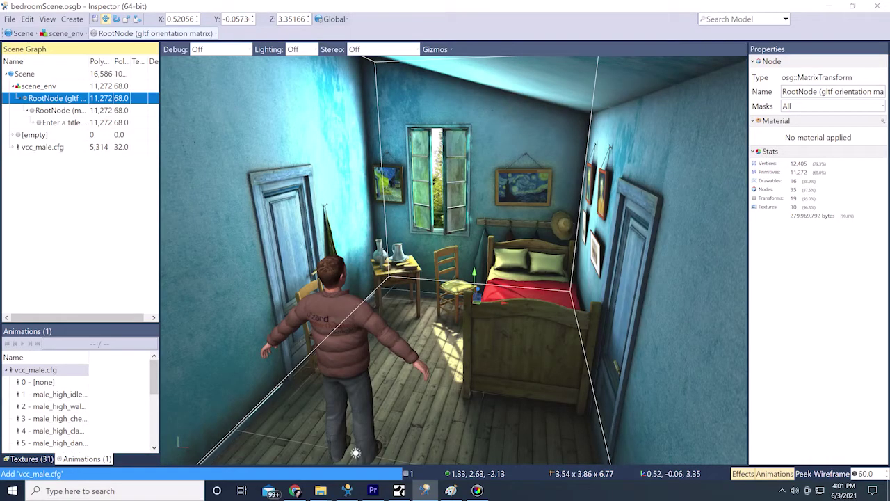
- Scale the room's gltf orientation RootNode uniformly down to 0.47 and back up to about 3.59 x 3.92 x 6.87 overall
{"action": "left_click", "coordinate": [127, 19]}
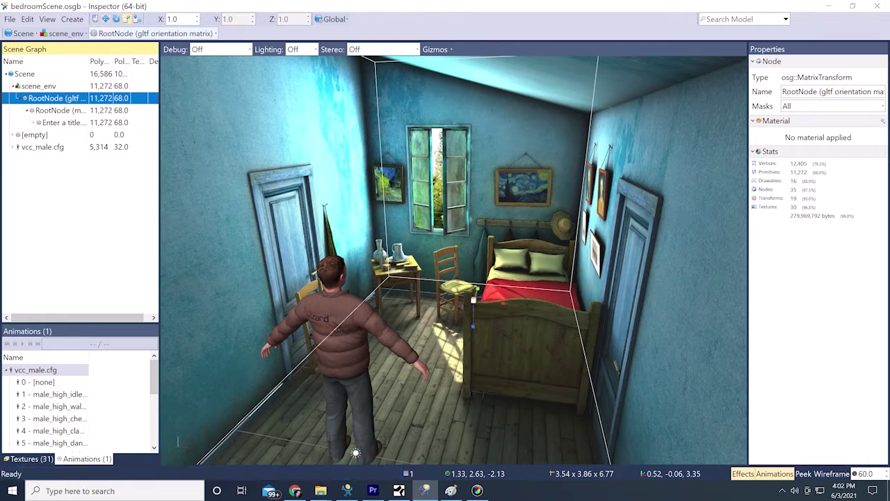
{"action": "mouse_move", "coordinate": [504, 303]}
{"action": "left_mouse_down"}
{"action": "mouse_move", "coordinate": [541, 306]}
{"action": "mouse_move", "coordinate": [488, 302]}
{"action": "left_mouse_up"}
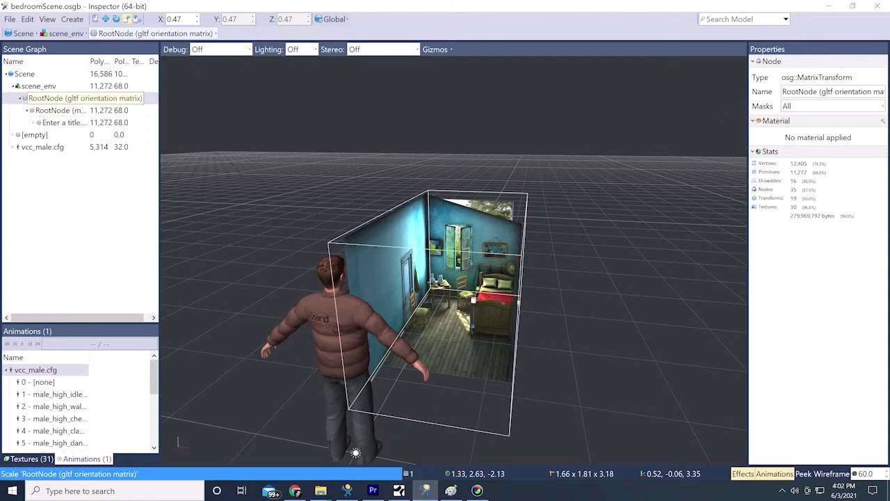
{"action": "left_click", "coordinate": [55, 98]}
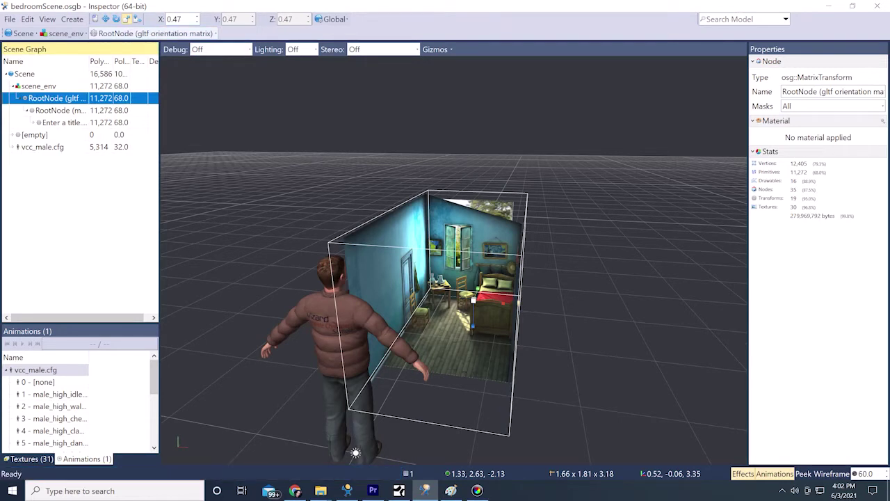
{"action": "left_click_drag", "start_coordinate": [474, 300], "coordinate": [538, 305]}
- Move the room's gltf orientation RootNode along Z to about 3.49 and check its size and position
{"action": "left_click", "coordinate": [105, 19]}
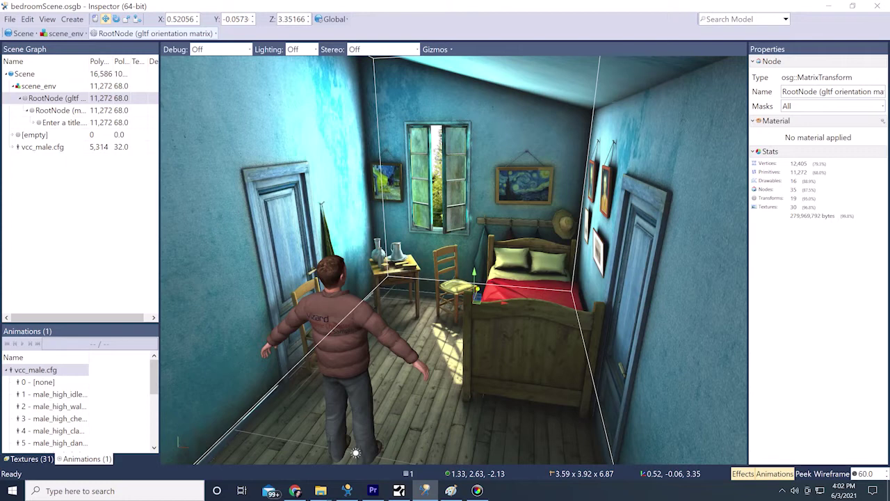
{"action": "mouse_move", "coordinate": [478, 290]}
{"action": "left_mouse_down"}
{"action": "mouse_move", "coordinate": [468, 315]}
{"action": "mouse_move", "coordinate": [482, 277]}
{"action": "mouse_move", "coordinate": [478, 288]}
{"action": "left_mouse_up"}
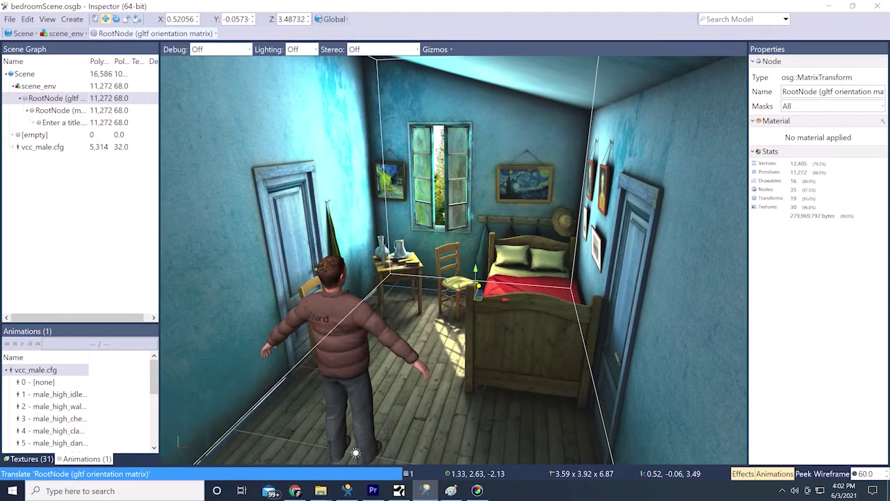
{"action": "left_click", "coordinate": [57, 98]}
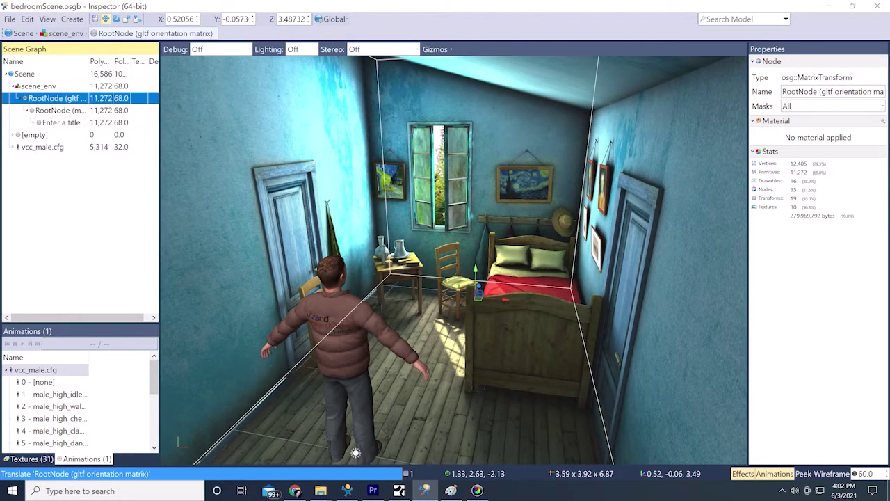
{"action": "left_click", "coordinate": [39, 86]}
{"action": "left_click", "coordinate": [57, 98]}
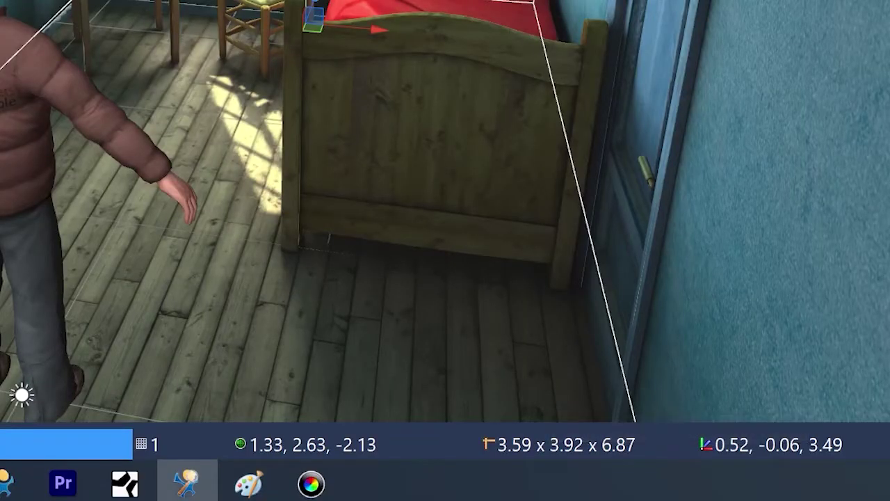
{"action": "left_click", "coordinate": [22, 395]}
{"action": "left_click", "coordinate": [56, 98]}
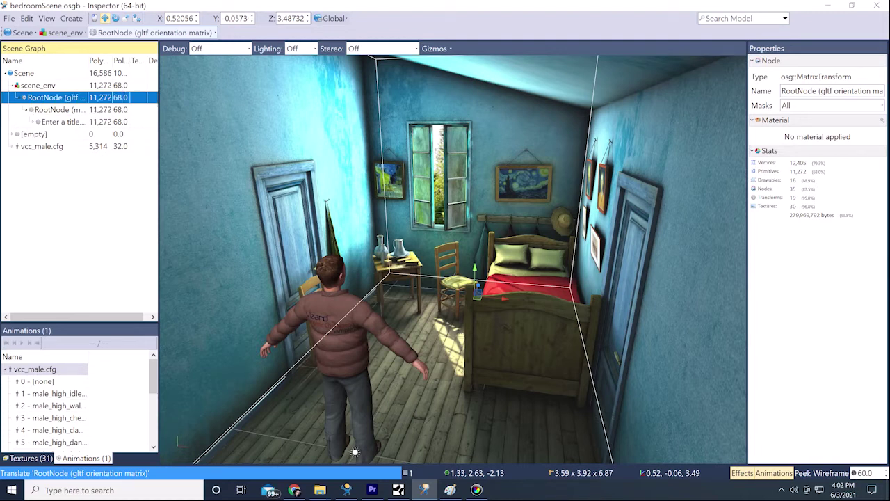
- Examine the node operations offered for the scene_env group, including Insert Below
{"action": "left_click", "coordinate": [39, 85]}
{"action": "right_click", "coordinate": [40, 86]}
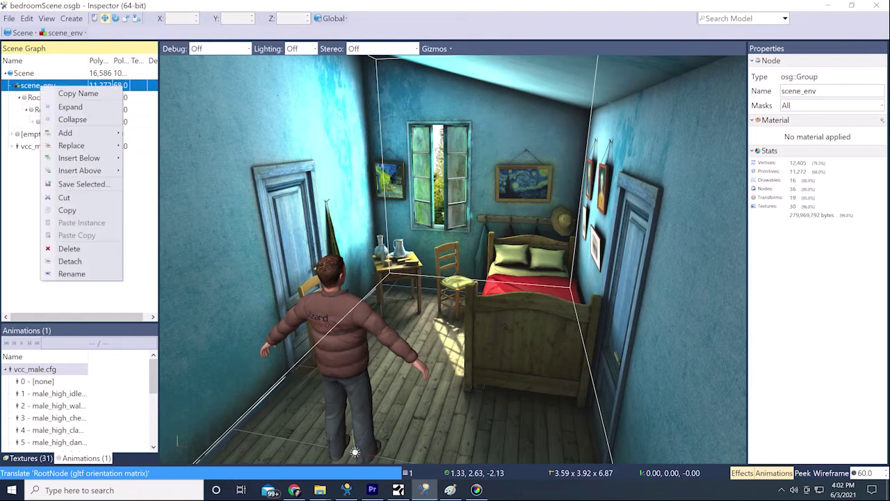
{"action": "mouse_move", "coordinate": [79, 158]}
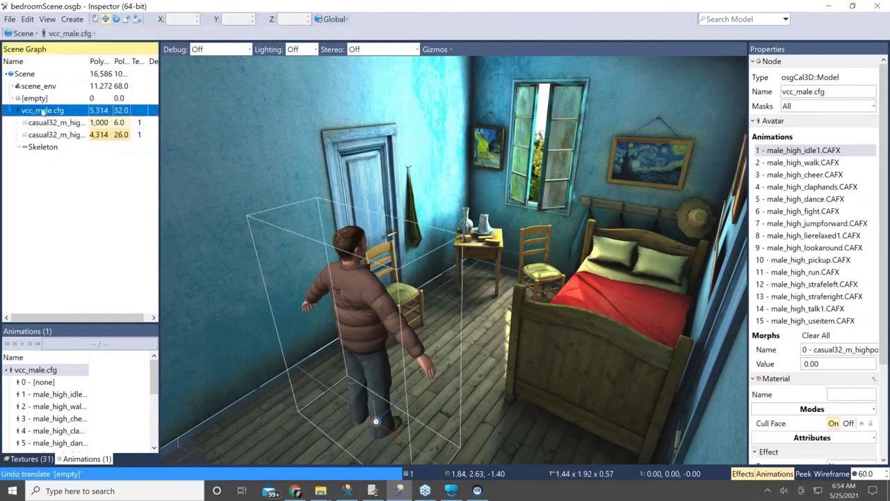
- Delete the vcc_male.cfg avatar from the scene
{"action": "right_click", "coordinate": [43, 112]}
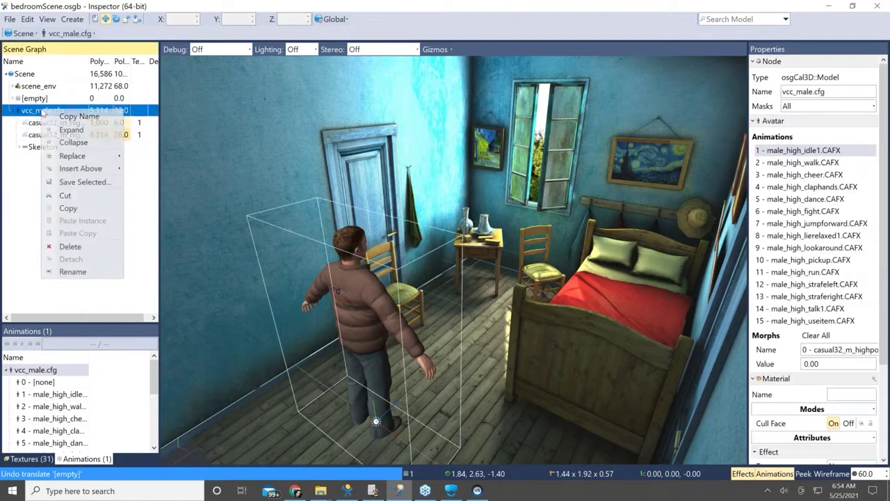
{"action": "left_click", "coordinate": [71, 247]}
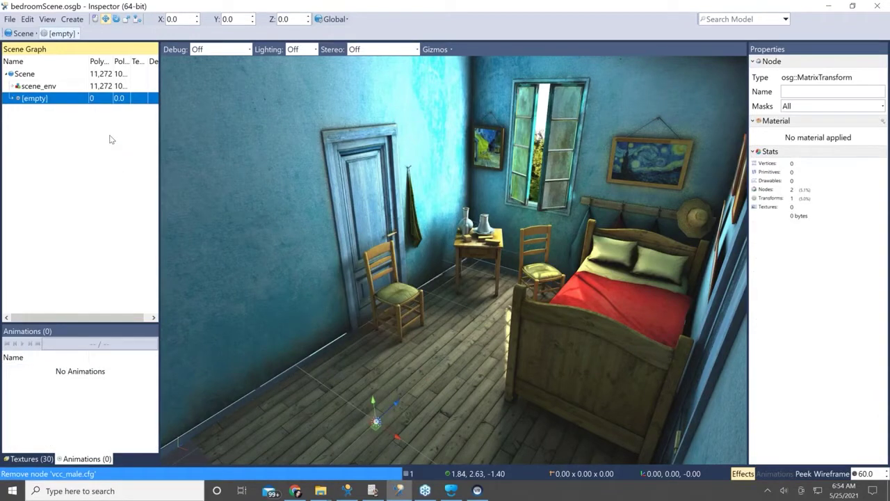
{"action": "left_click_drag", "start_coordinate": [326, 286], "coordinate": [381, 291]}
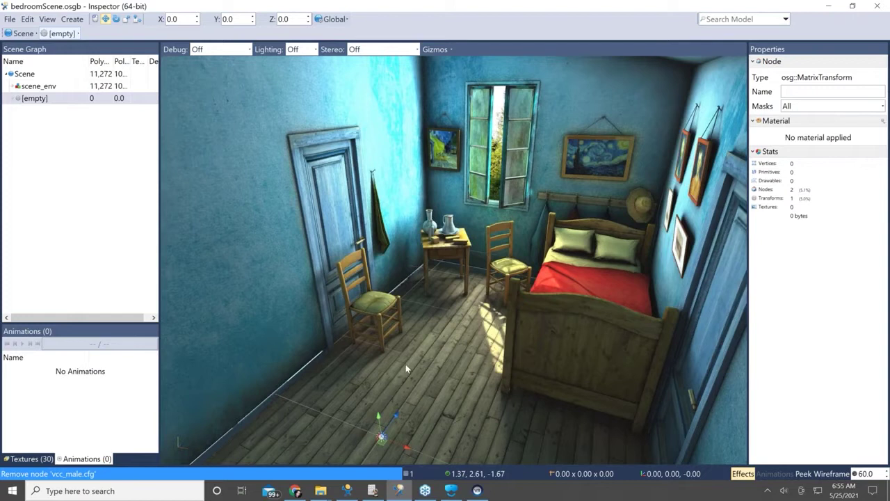
- Add guitar.osgb from the resources objects folder to the current scene
{"action": "mouse_move", "coordinate": [321, 490]}
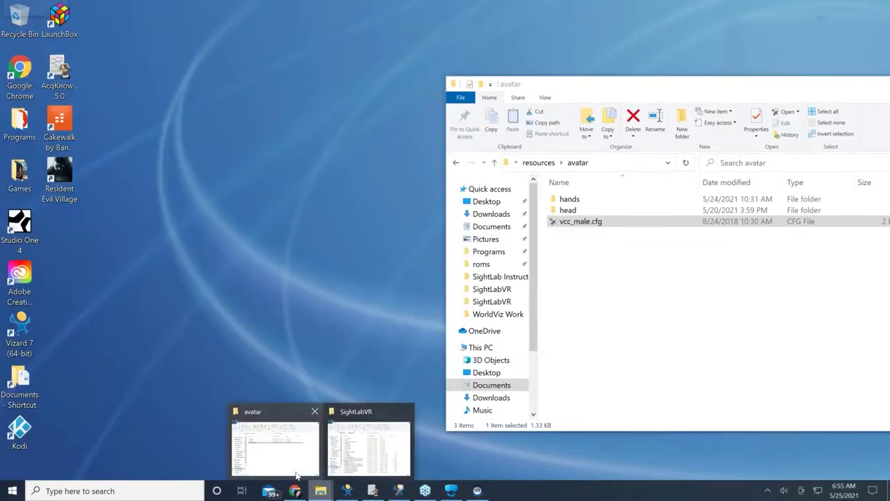
{"action": "left_click", "coordinate": [299, 452]}
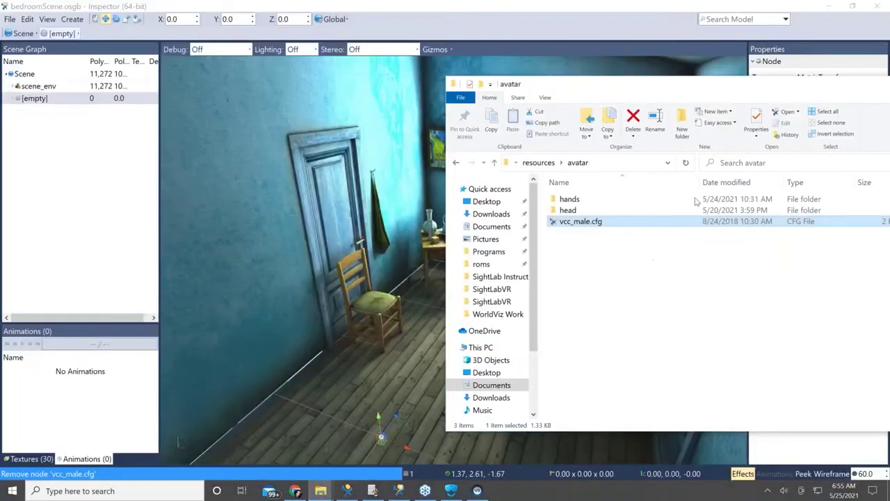
{"action": "left_click_drag", "start_coordinate": [595, 91], "coordinate": [488, 85]}
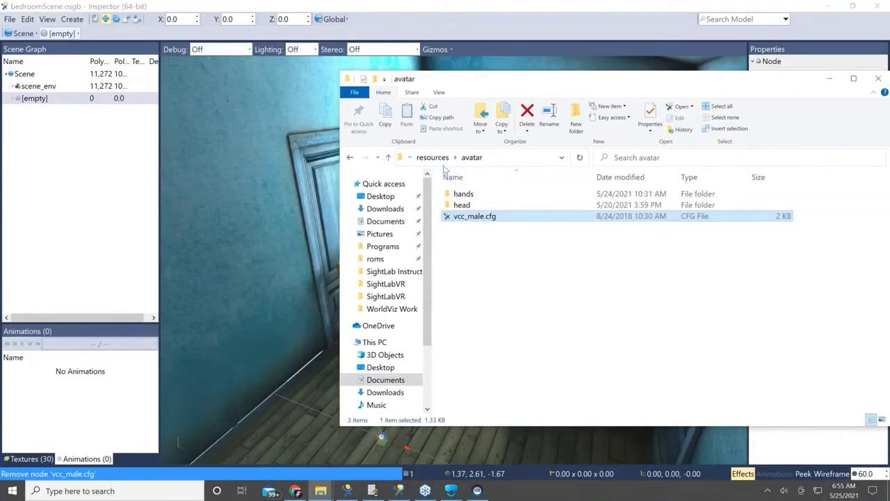
{"action": "left_click", "coordinate": [433, 157]}
{"action": "double_click", "coordinate": [463, 239]}
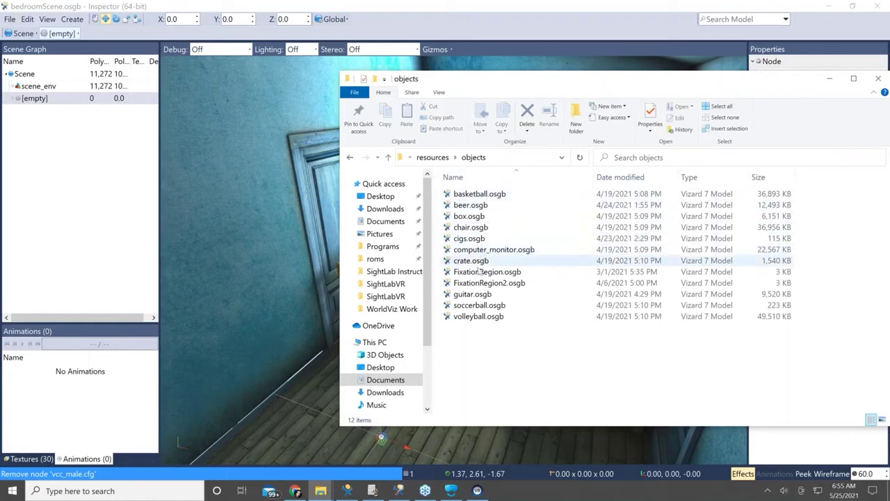
{"action": "left_click_drag", "start_coordinate": [473, 293], "coordinate": [308, 382]}
{"action": "left_click", "coordinate": [320, 399]}
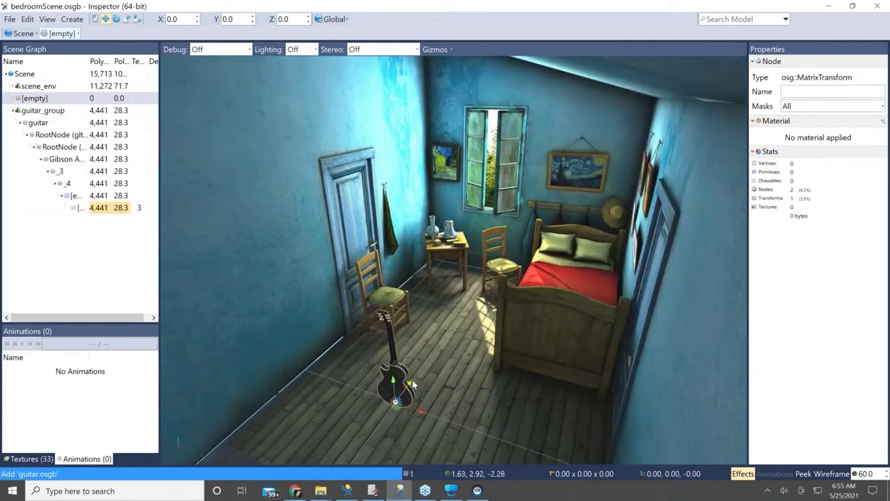
- Move the guitar in front of the table, to about X -0.62, Z 2.05, and rotate it to a yaw of about 151 degrees
{"action": "left_click", "coordinate": [409, 384]}
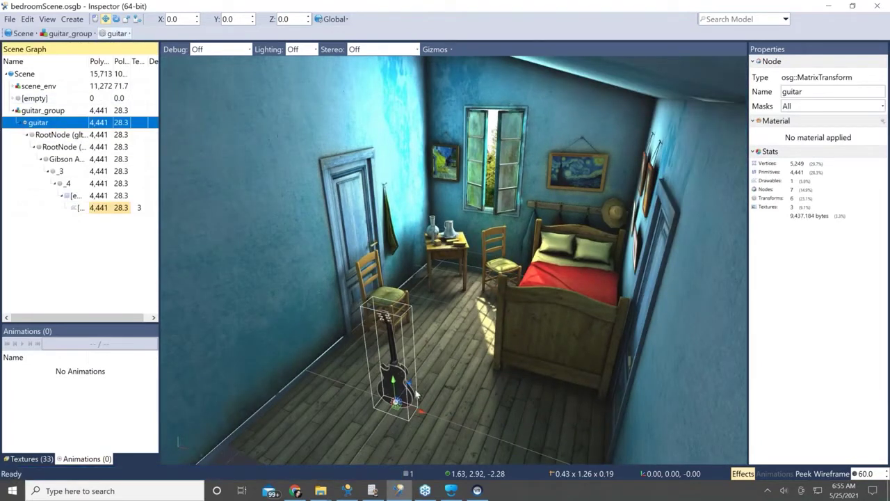
{"action": "left_click_drag", "start_coordinate": [411, 384], "coordinate": [446, 304]}
{"action": "left_click", "coordinate": [117, 20]}
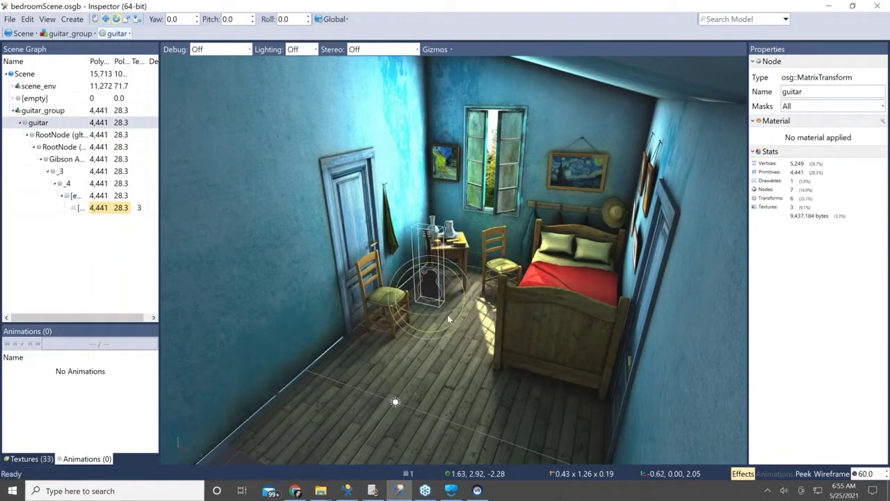
{"action": "left_click_drag", "start_coordinate": [448, 312], "coordinate": [262, 307]}
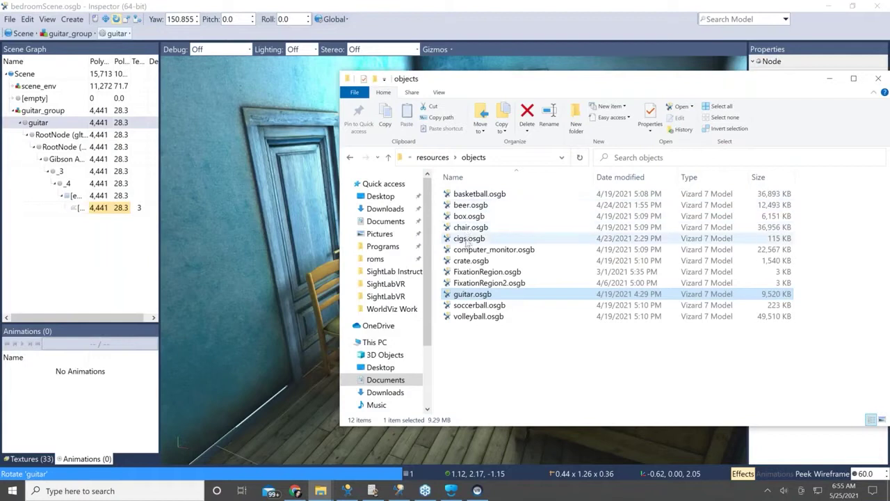
- Add crate.osgb to the scene and move its transform node near the front chair, to about X -0.84, Z 0.25
{"action": "left_click_drag", "start_coordinate": [467, 263], "coordinate": [316, 374]}
{"action": "left_click", "coordinate": [340, 389]}
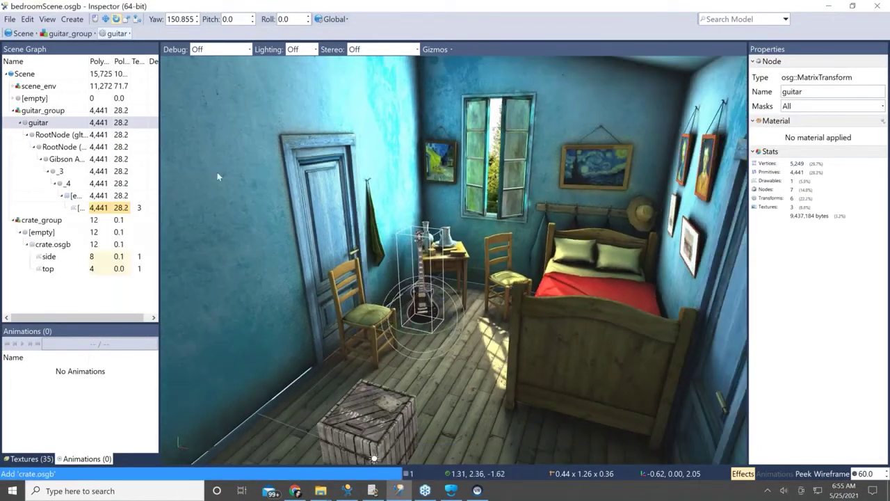
{"action": "left_click", "coordinate": [36, 232]}
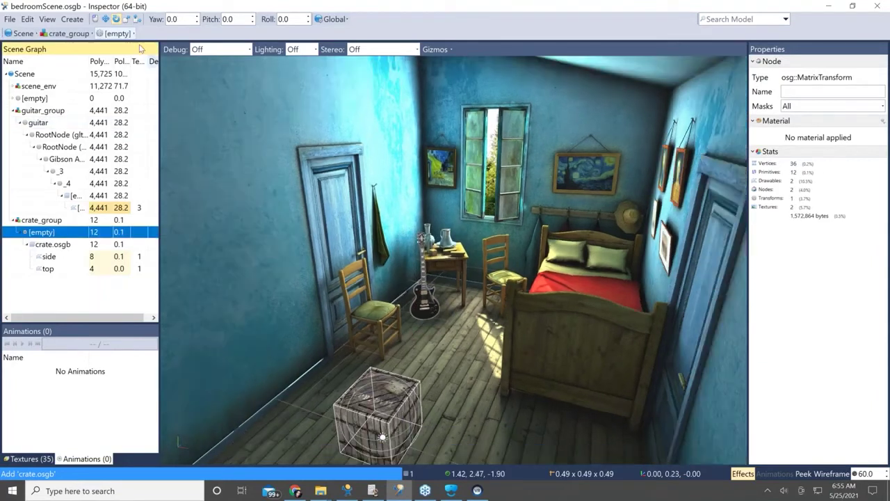
{"action": "left_click", "coordinate": [105, 19]}
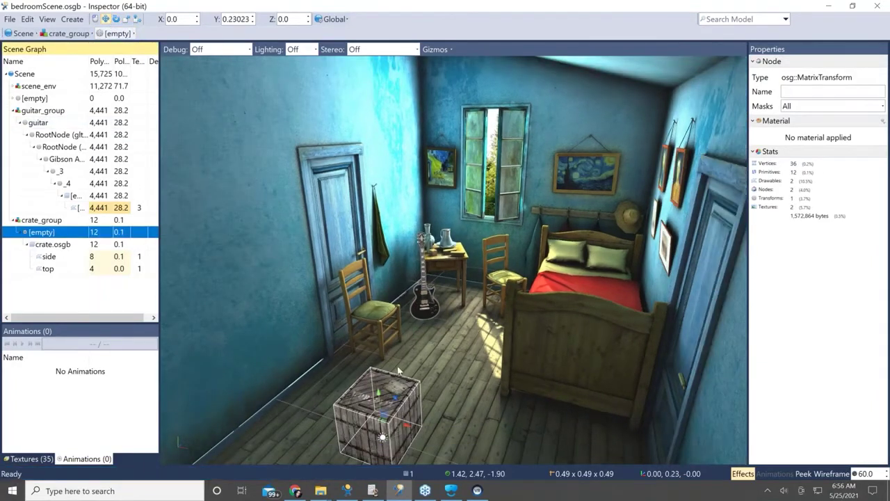
{"action": "left_click_drag", "start_coordinate": [409, 425], "coordinate": [347, 382]}
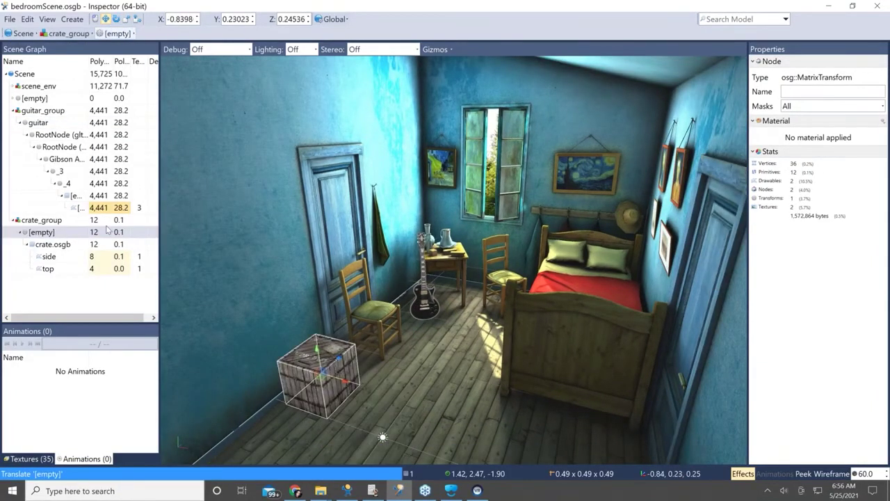
- Examine the crate_group and guitar_group nodes in the scene graph and the operations available for crate_group
{"action": "left_click", "coordinate": [70, 231]}
{"action": "left_click", "coordinate": [39, 222]}
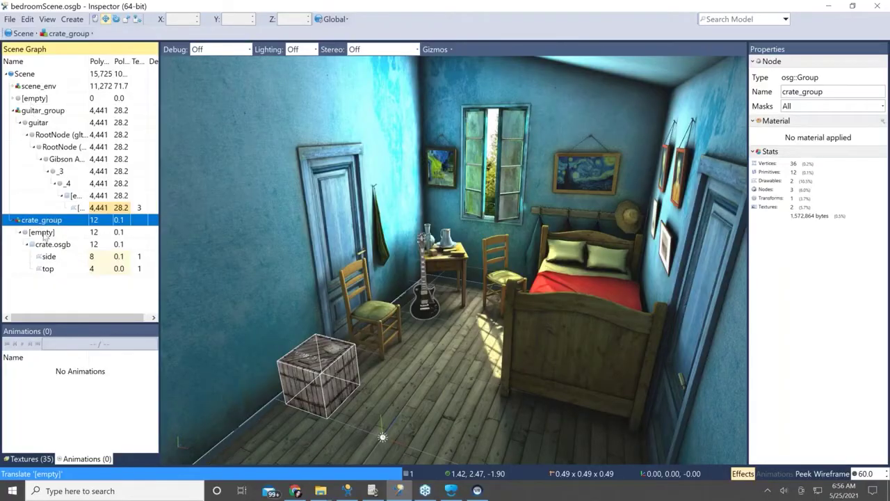
{"action": "right_click", "coordinate": [43, 221]}
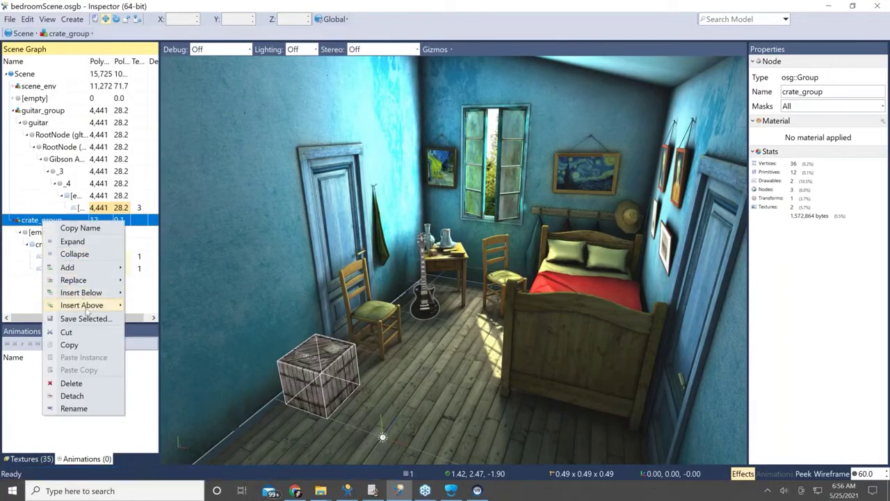
{"action": "mouse_move", "coordinate": [70, 268]}
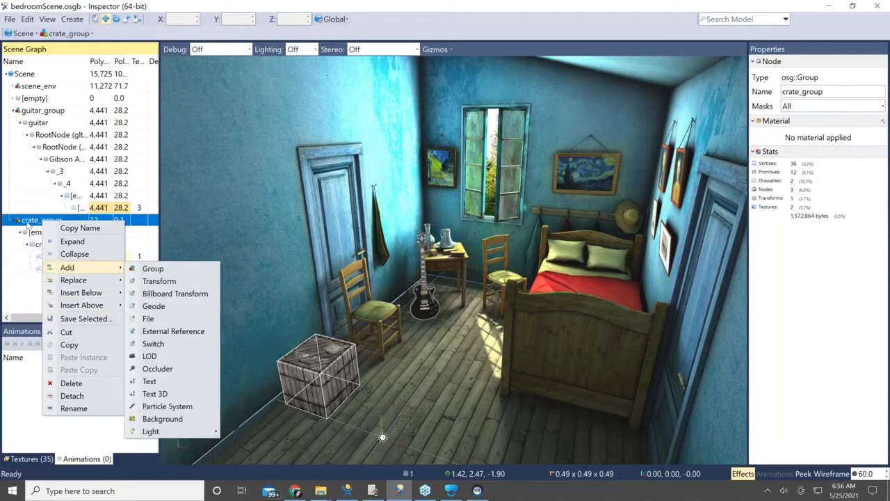
{"action": "left_click", "coordinate": [28, 224]}
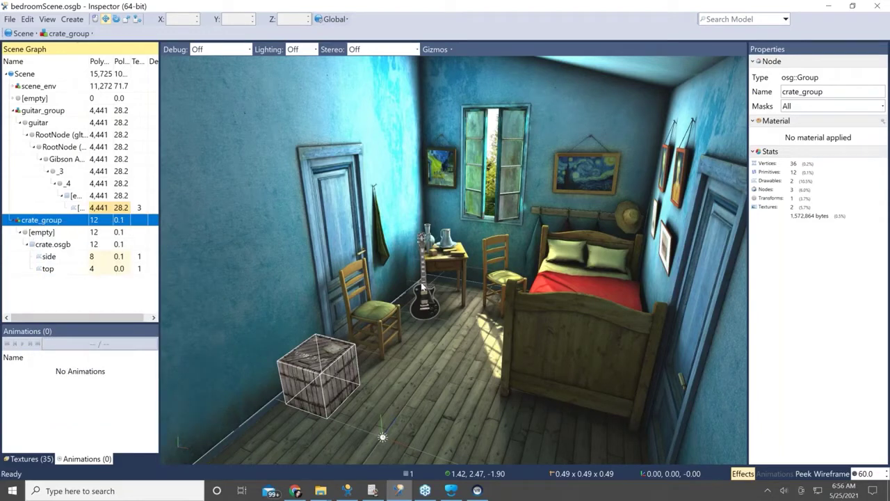
{"action": "right_click", "coordinate": [43, 221]}
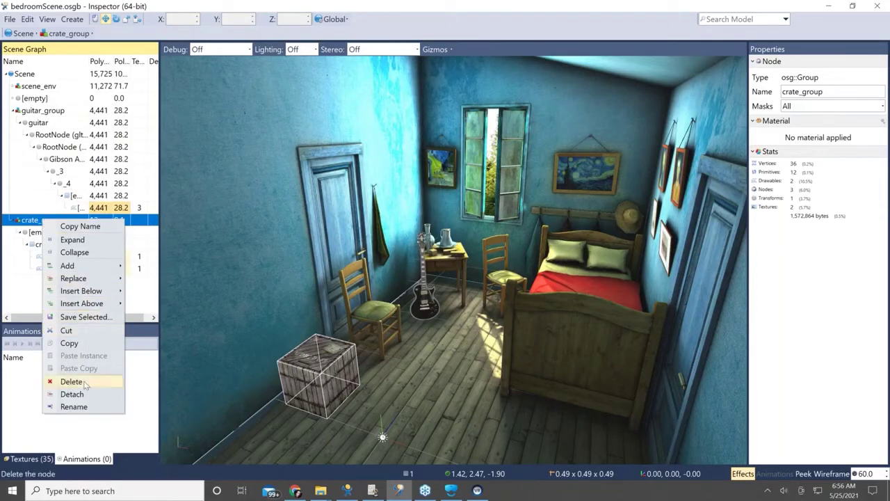
{"action": "left_click", "coordinate": [22, 222]}
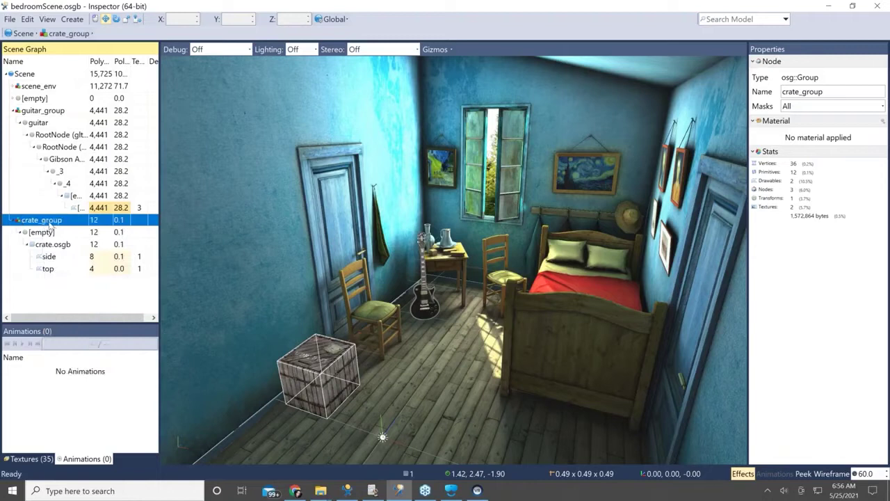
{"action": "left_click", "coordinate": [42, 112]}
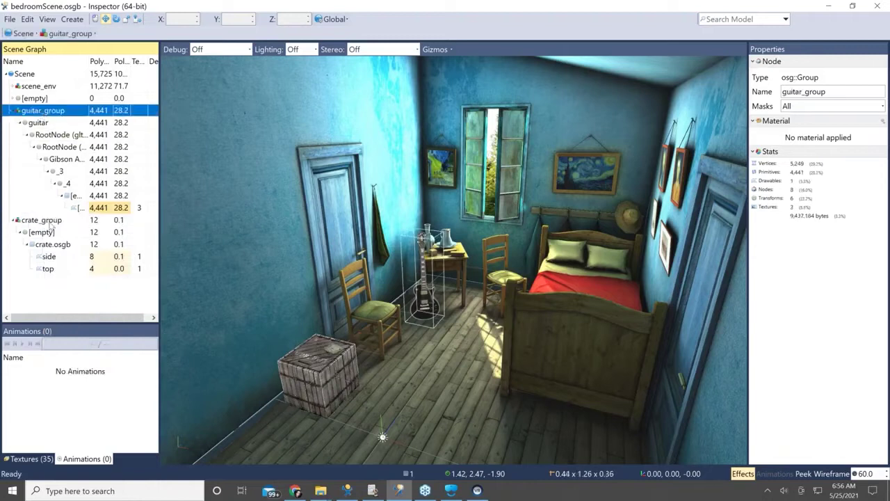
{"action": "left_click", "coordinate": [50, 223]}
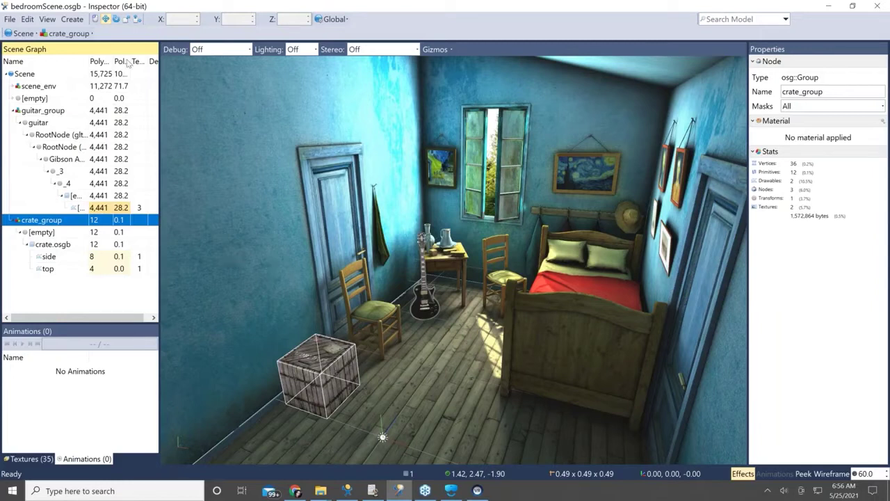
- Add FixationRegion.osgb from the resources objects folder to the bedroom scene
{"action": "left_click_drag", "start_coordinate": [468, 322], "coordinate": [490, 319]}
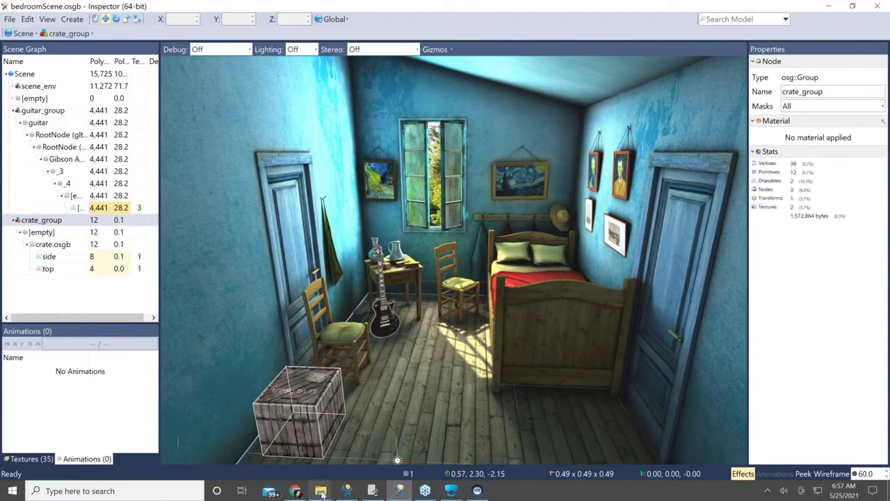
{"action": "left_click", "coordinate": [321, 491]}
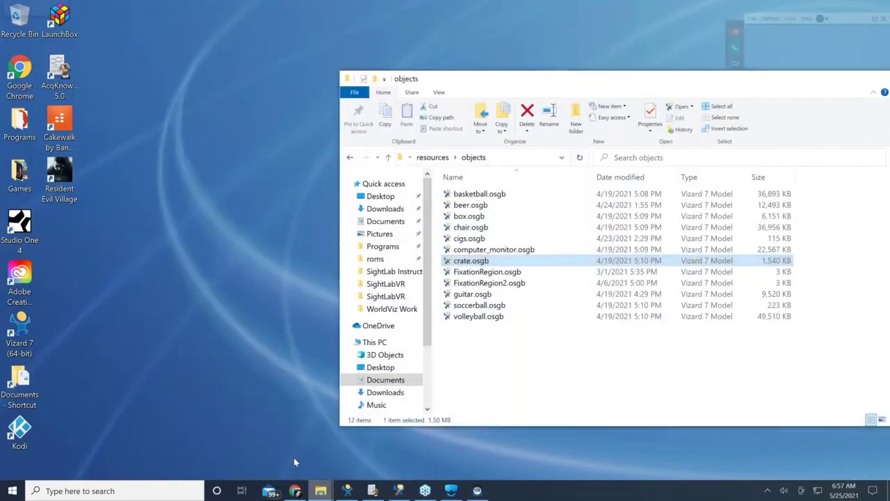
{"action": "left_click", "coordinate": [295, 459]}
{"action": "left_click_drag", "start_coordinate": [544, 87], "coordinate": [623, 97]}
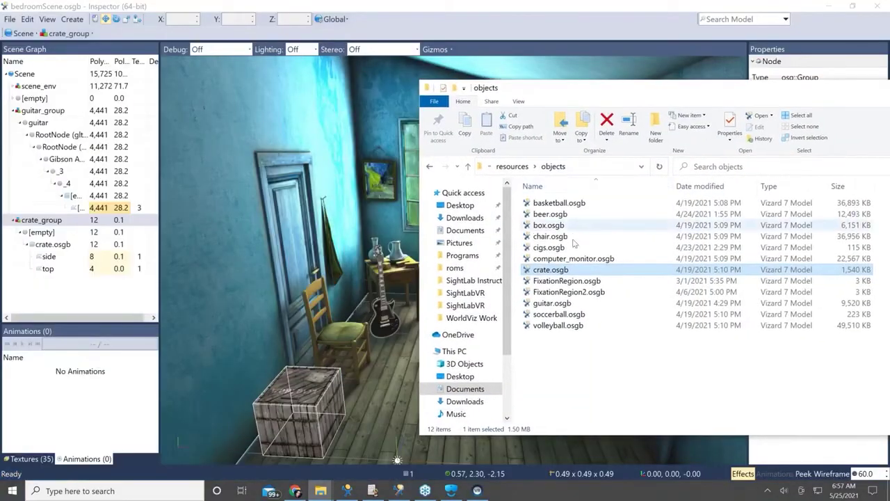
{"action": "left_click_drag", "start_coordinate": [564, 280], "coordinate": [379, 406]}
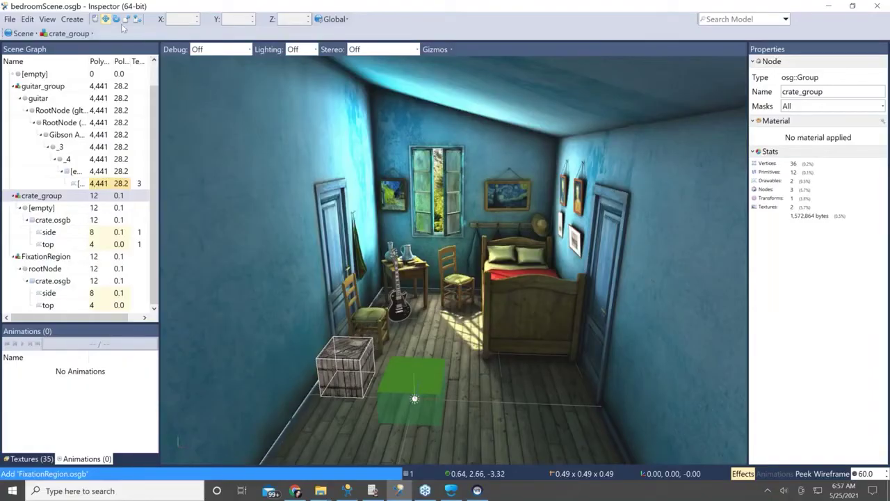
- Move the fixation region's rootNode transform onto the bed, to about X 1.47, Z 2.62
{"action": "left_click", "coordinate": [48, 269]}
{"action": "left_click_drag", "start_coordinate": [420, 383], "coordinate": [551, 307]}
{"action": "left_click_drag", "start_coordinate": [433, 329], "coordinate": [449, 333]}
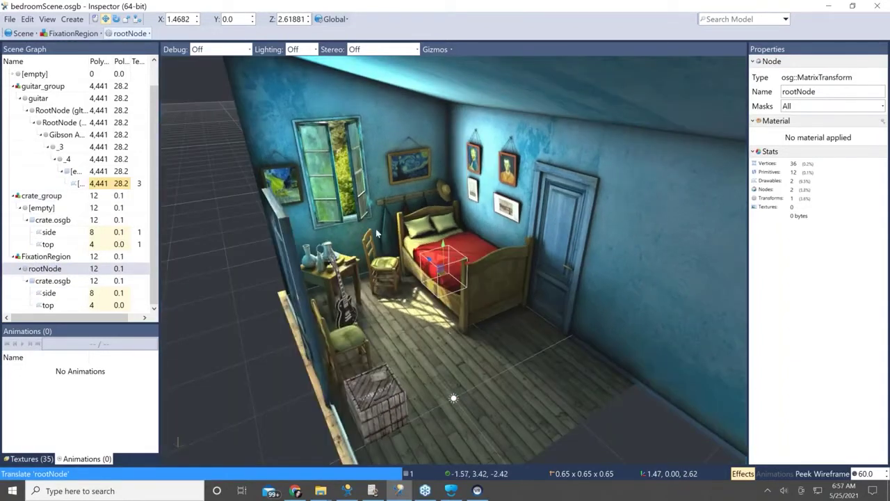
- Scale the fixation region's rootNode to enclose the bed, about 1.57 x 2.73 x 3.35
{"action": "left_click", "coordinate": [127, 19]}
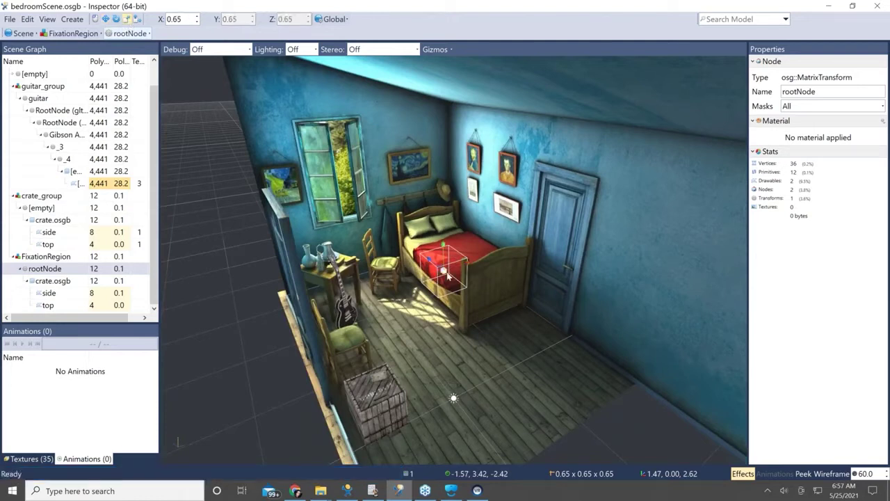
{"action": "left_click_drag", "start_coordinate": [444, 270], "coordinate": [467, 226]}
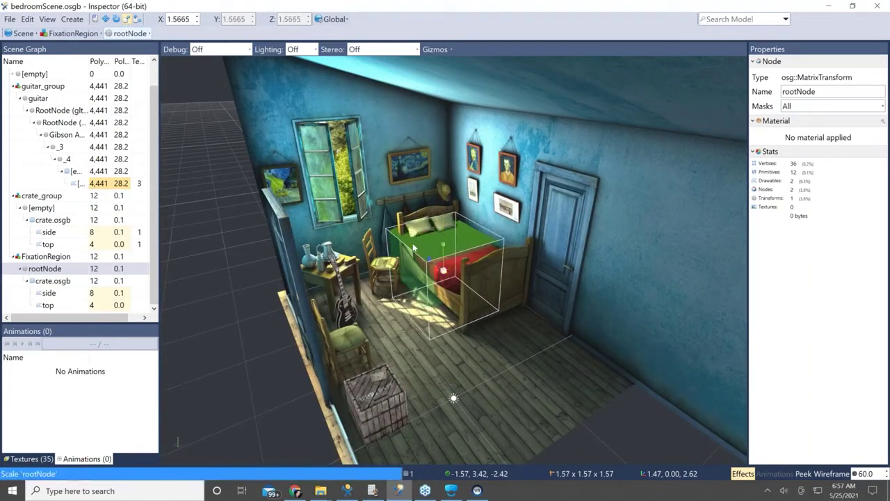
{"action": "left_click_drag", "start_coordinate": [411, 247], "coordinate": [378, 210]}
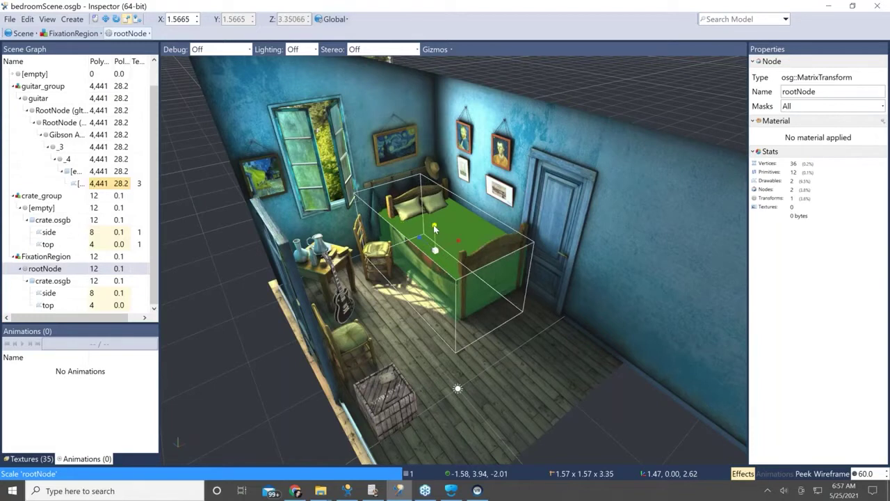
{"action": "left_click_drag", "start_coordinate": [435, 227], "coordinate": [437, 198]}
- Rename the FixationRegion group node as bed_group
{"action": "left_click", "coordinate": [46, 256]}
{"action": "right_click", "coordinate": [47, 256]}
{"action": "left_click", "coordinate": [70, 439]}
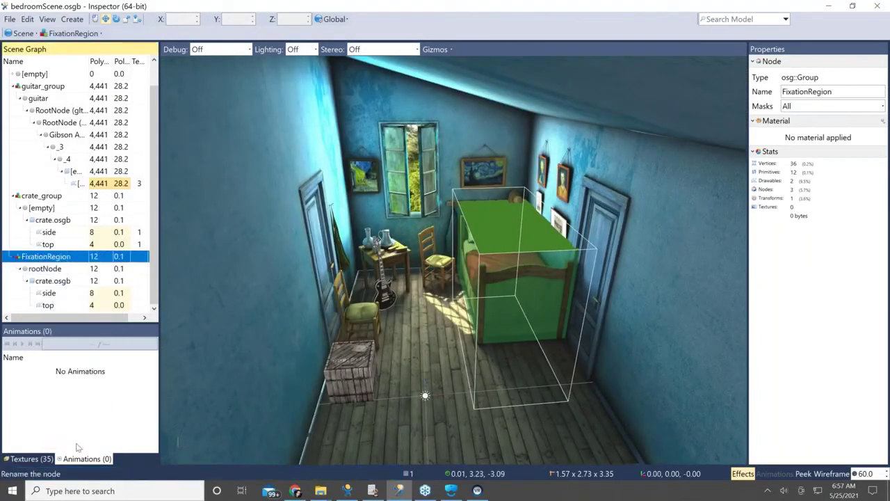
{"action": "type", "text": "bed_group"}
{"action": "key", "text": "Return"}
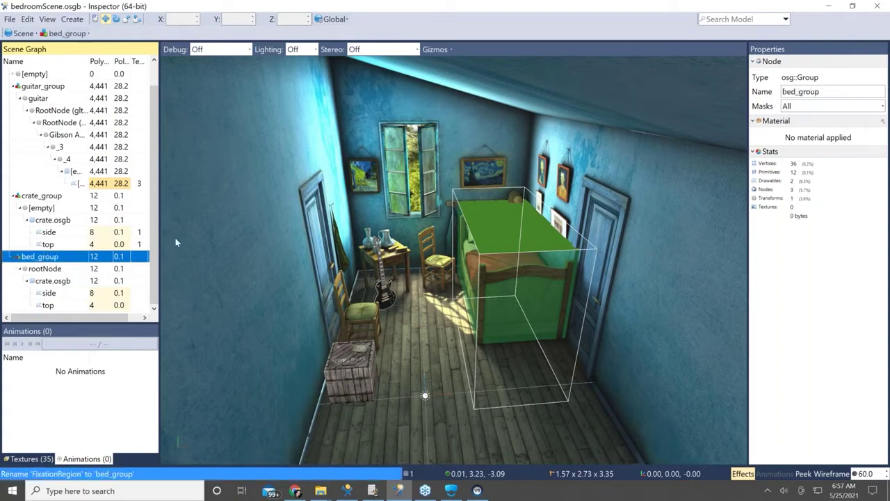
- Save the scene as bedroomScene.osgb in the resources environment folder, replacing the existing file
{"action": "left_click", "coordinate": [7, 25]}
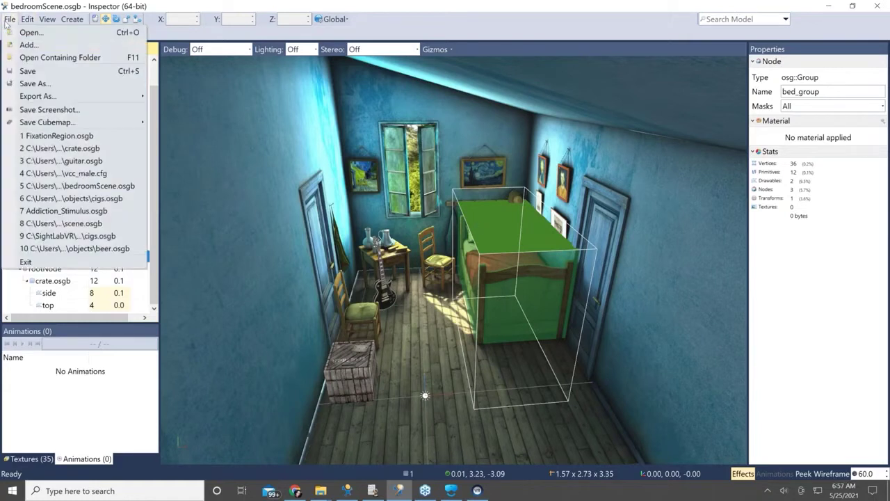
{"action": "left_click", "coordinate": [37, 84]}
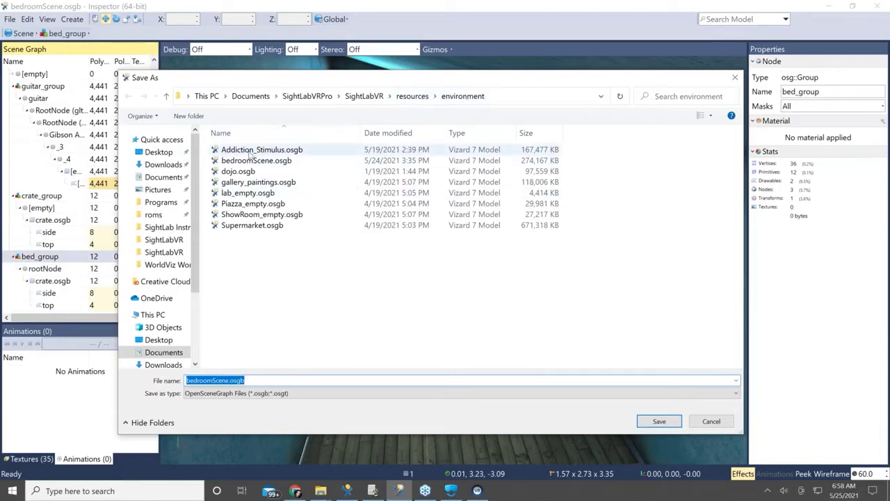
{"action": "left_click", "coordinate": [659, 421]}
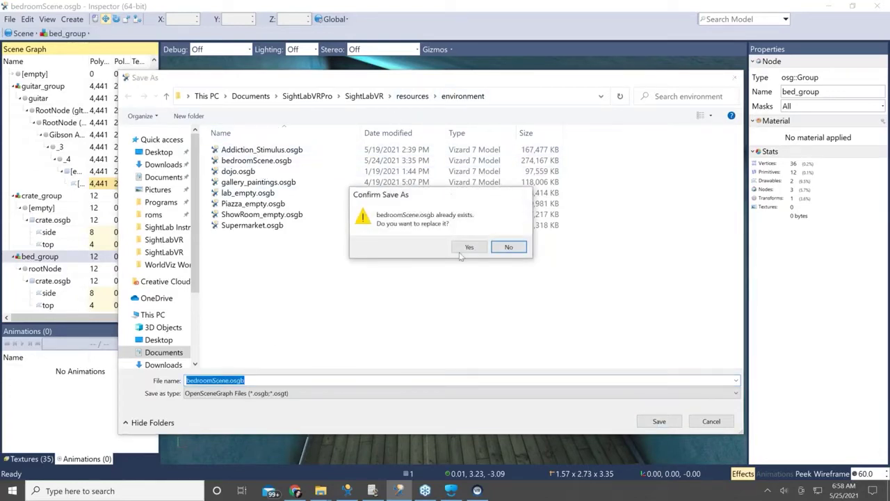
{"action": "left_click", "coordinate": [468, 249]}
{"action": "left_click_drag", "start_coordinate": [399, 320], "coordinate": [386, 320]}
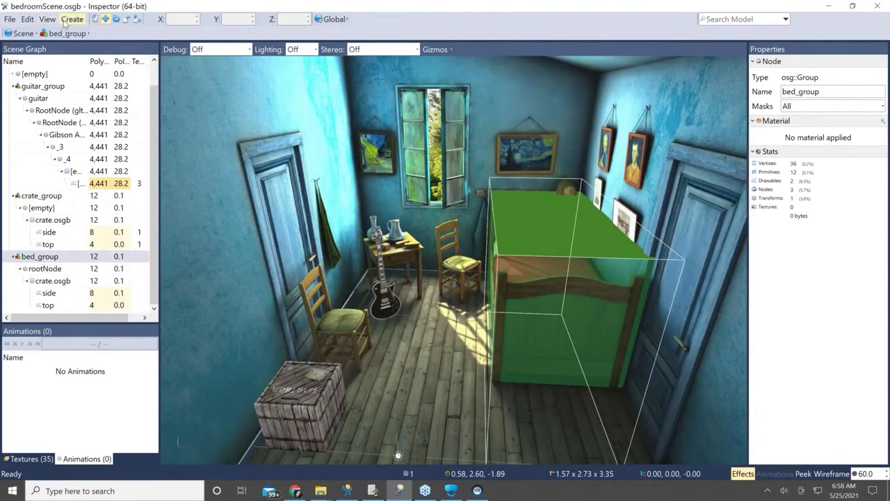
{"action": "left_click", "coordinate": [64, 22]}
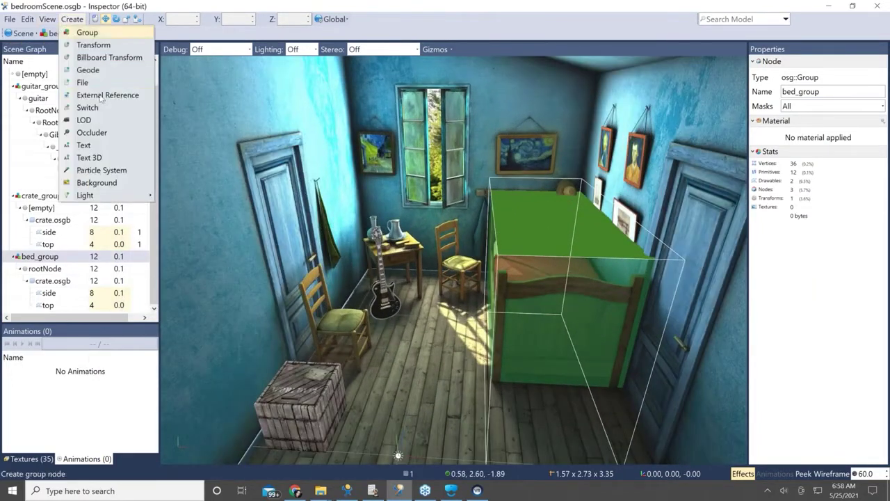
{"action": "mouse_move", "coordinate": [123, 198]}
{"action": "left_click", "coordinate": [435, 369]}
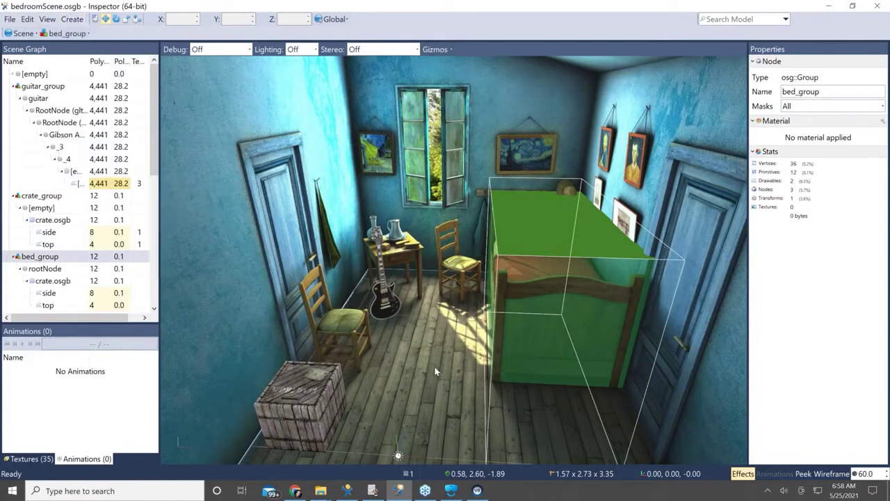
{"action": "left_click", "coordinate": [431, 367]}
{"action": "mouse_move", "coordinate": [430, 366]}
{"action": "left_mouse_down"}
{"action": "mouse_move", "coordinate": [420, 371]}
{"action": "mouse_move", "coordinate": [416, 360]}
{"action": "left_mouse_up"}
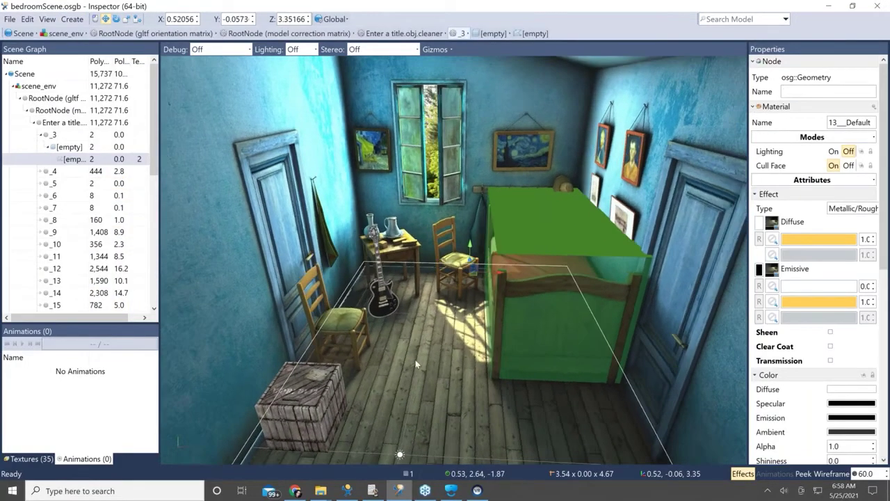
- Collapse the scene_env node and the whole Scene root in the scene graph
{"action": "left_click", "coordinate": [19, 88]}
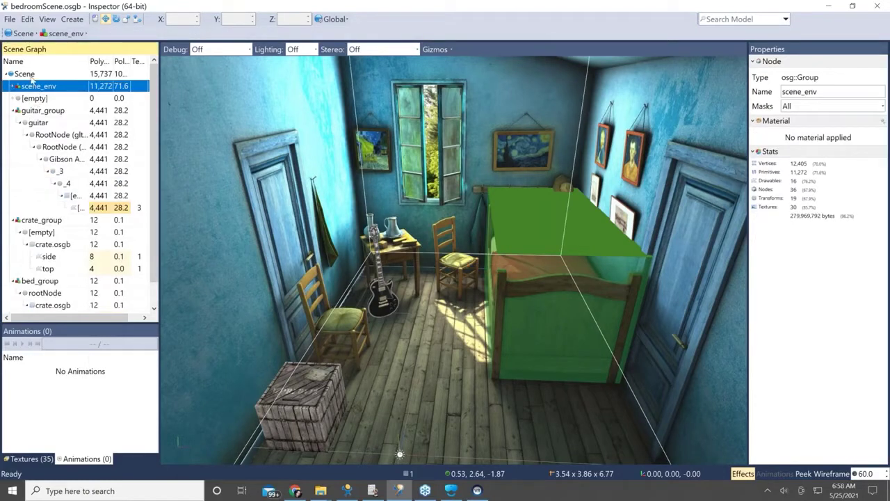
{"action": "left_click", "coordinate": [25, 74]}
{"action": "right_click", "coordinate": [32, 73]}
{"action": "left_click", "coordinate": [61, 111]}
{"action": "mouse_move", "coordinate": [441, 377]}
{"action": "left_mouse_down"}
{"action": "mouse_move", "coordinate": [461, 373]}
{"action": "mouse_move", "coordinate": [453, 373]}
{"action": "left_mouse_up"}
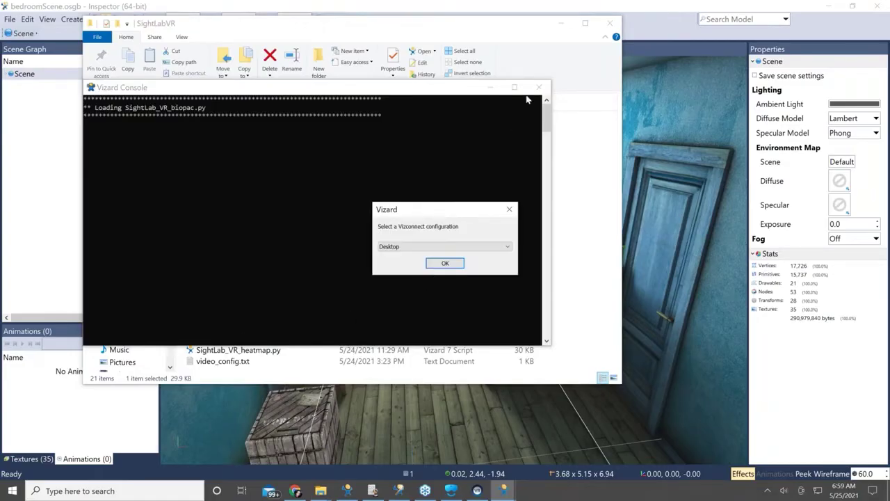
- Choose the HP Omnicept Vizconnect configuration for the Vizard script SightLab_VR_biopac.py, and reposition and enlarge its scene configuration window
{"action": "left_click", "coordinate": [439, 248]}
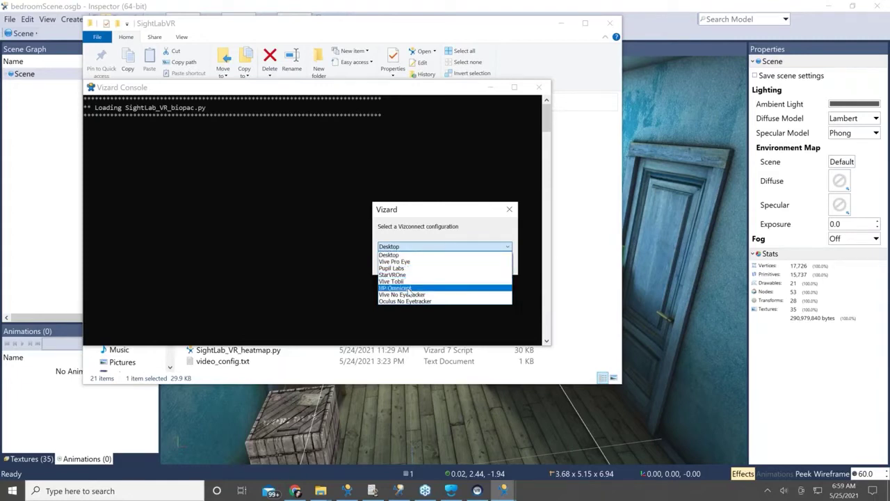
{"action": "left_click", "coordinate": [409, 288]}
{"action": "left_click", "coordinate": [448, 264]}
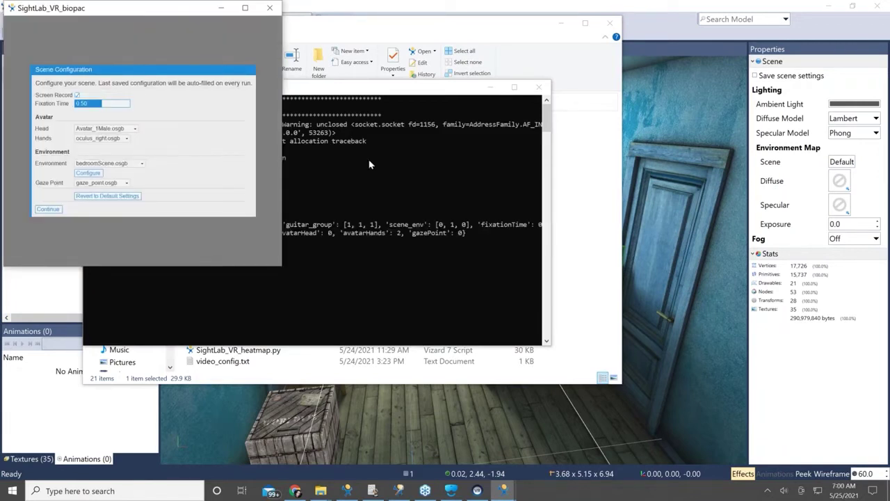
{"action": "left_click_drag", "start_coordinate": [175, 17], "coordinate": [323, 62]}
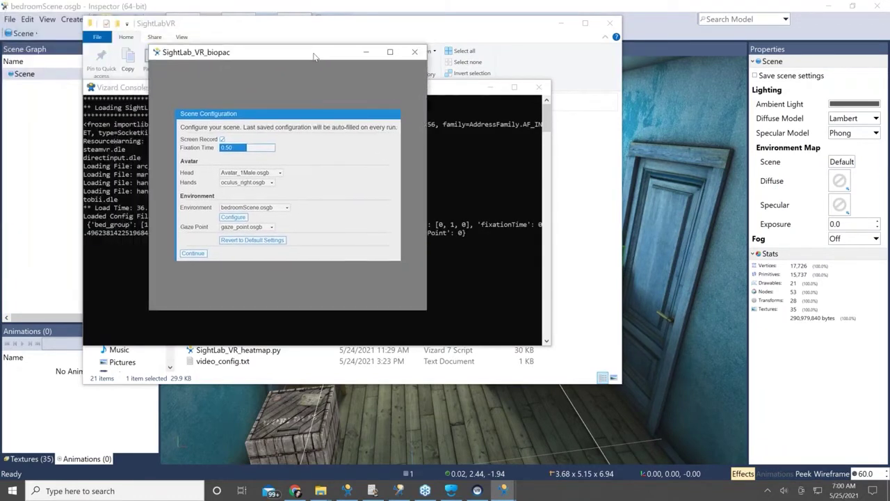
{"action": "left_click_drag", "start_coordinate": [428, 312], "coordinate": [548, 388]}
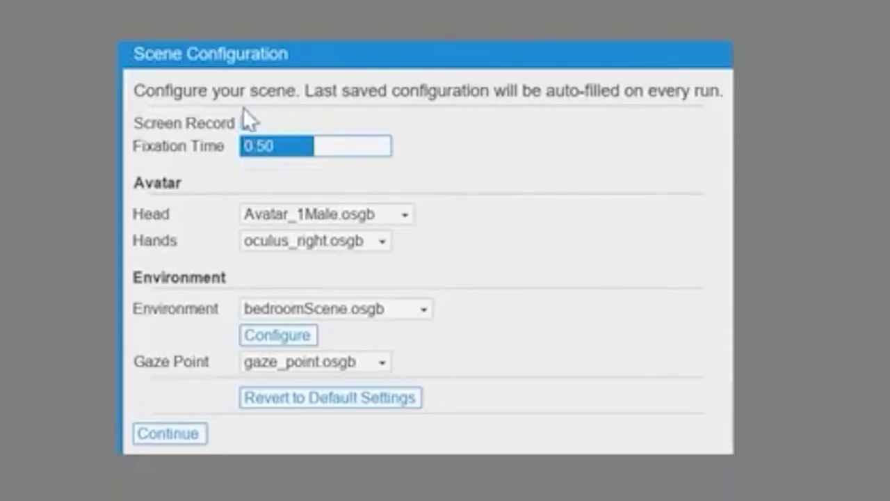
- Toggle Screen Record, leaving it enabled, and set the Fixation Time to 0.50
{"action": "left_click", "coordinate": [247, 124]}
{"action": "left_click", "coordinate": [249, 124]}
{"action": "left_click", "coordinate": [249, 124]}
{"action": "left_click_drag", "start_coordinate": [310, 147], "coordinate": [317, 150]}
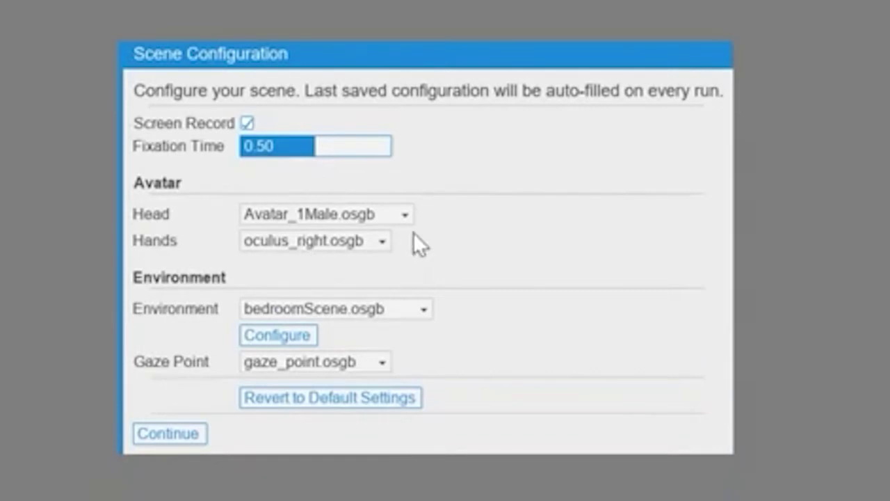
- Choose bedroomScene.osgb as the environment and open its fixation, visibility and grab object configuration
{"action": "left_click", "coordinate": [371, 309]}
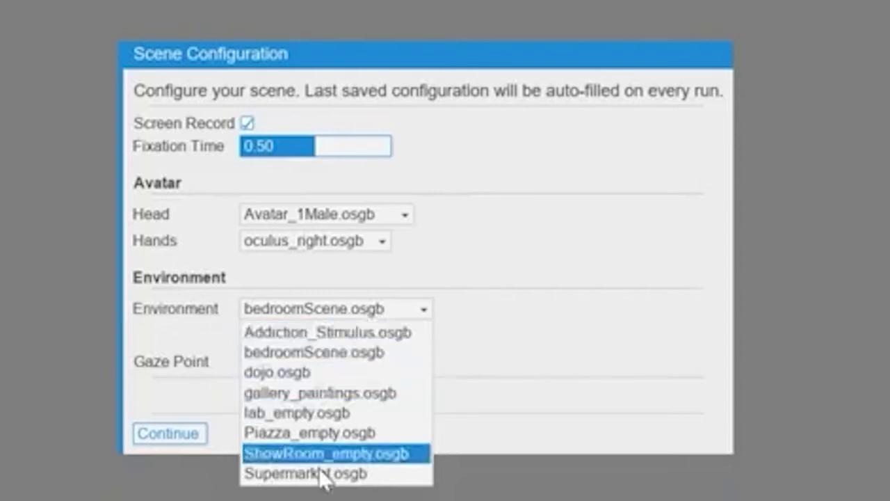
{"action": "left_click", "coordinate": [338, 352]}
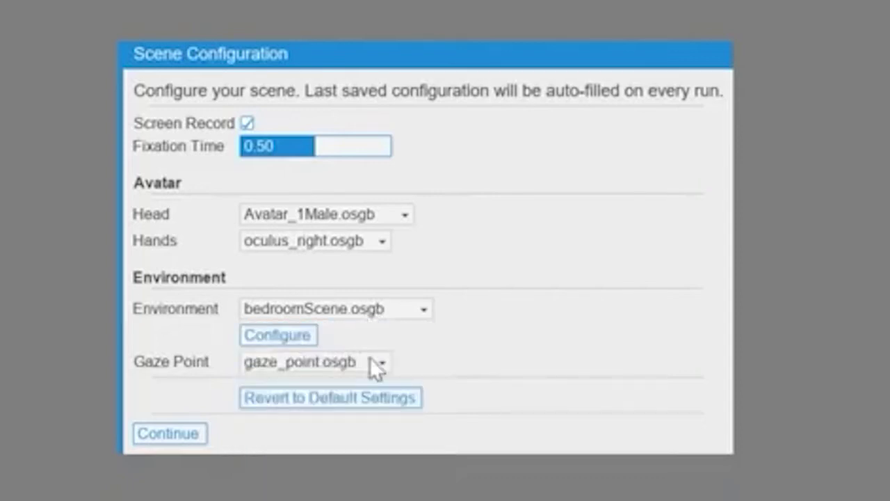
{"action": "left_click", "coordinate": [306, 339]}
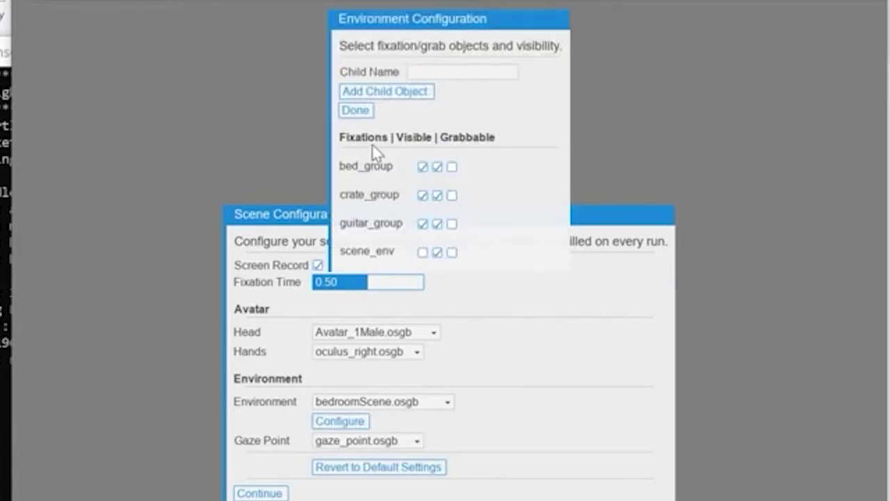
- Make crate_group grabbable, finish the environment configuration and continue to the participant information form
{"action": "left_click", "coordinate": [453, 195]}
{"action": "left_click", "coordinate": [362, 113]}
{"action": "left_click", "coordinate": [278, 493]}
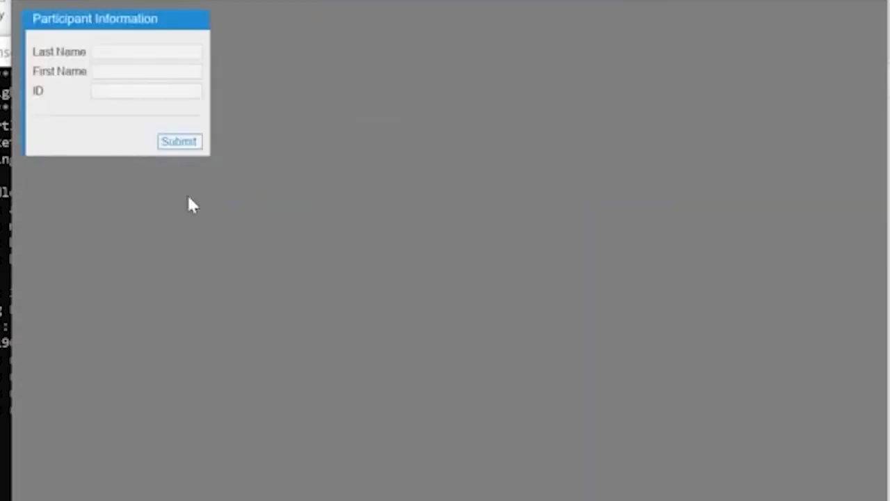
- Fill in the participant's last name, first name and ID, and submit the form to start the session
{"action": "left_click", "coordinate": [108, 53]}
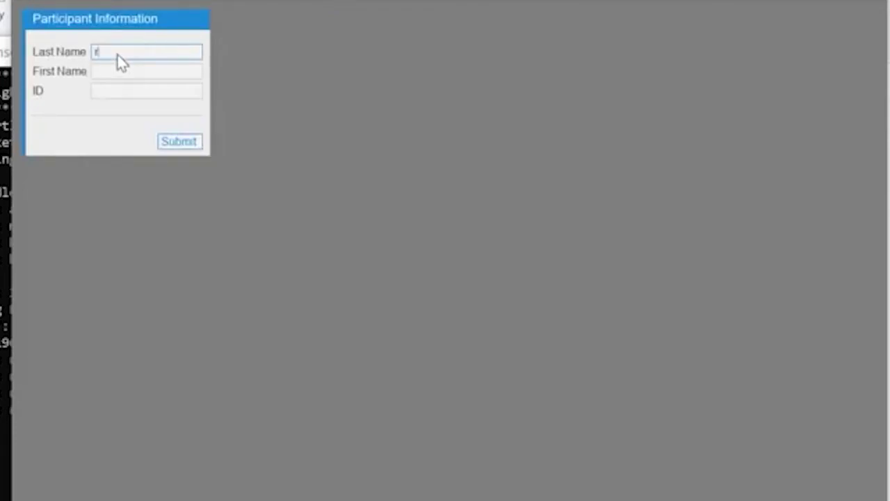
{"action": "left_click", "coordinate": [119, 72]}
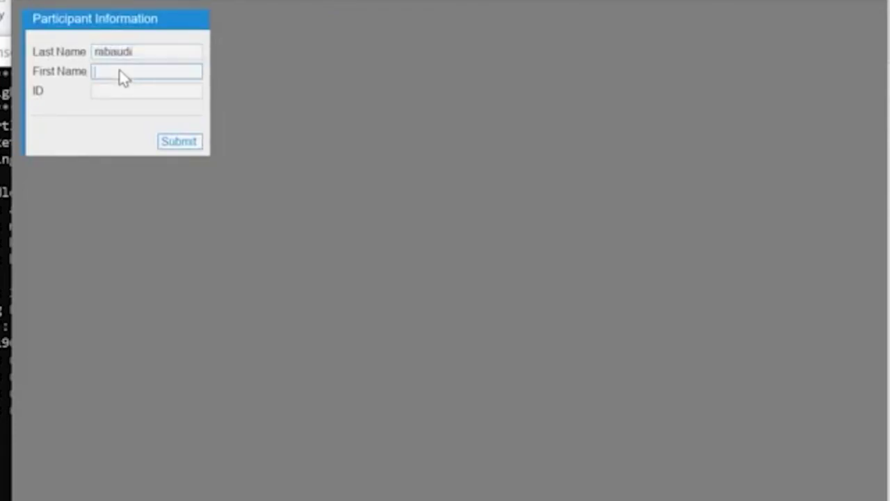
{"action": "left_click", "coordinate": [127, 92]}
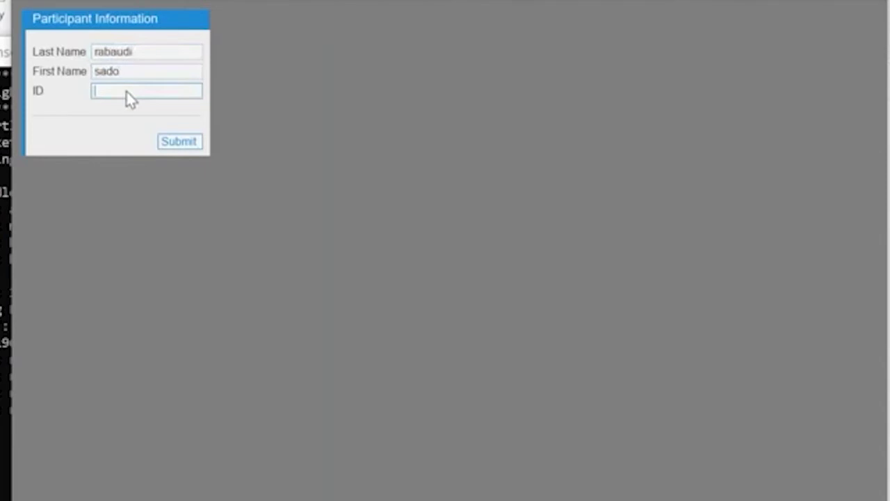
{"action": "type", "text": "5"}
{"action": "left_click", "coordinate": [178, 146]}
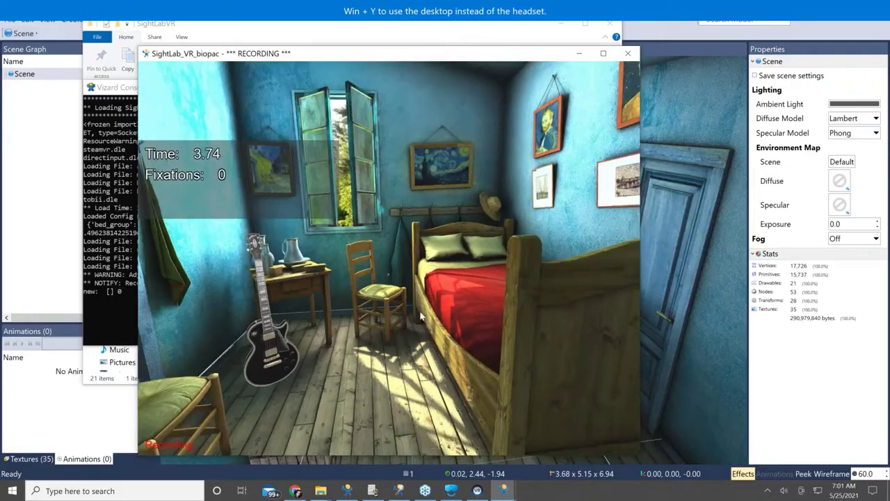
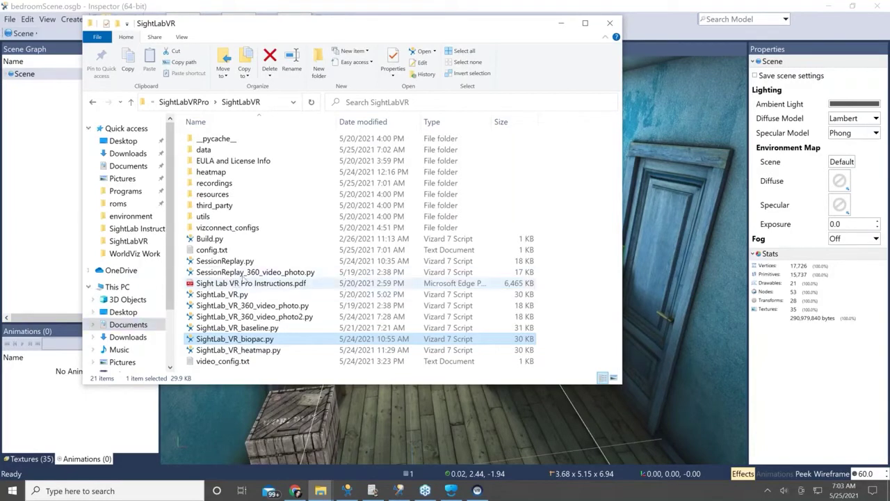
- Run the SessionReplay.py script with the Desktop Vizconnect configuration
{"action": "left_click", "coordinate": [225, 263]}
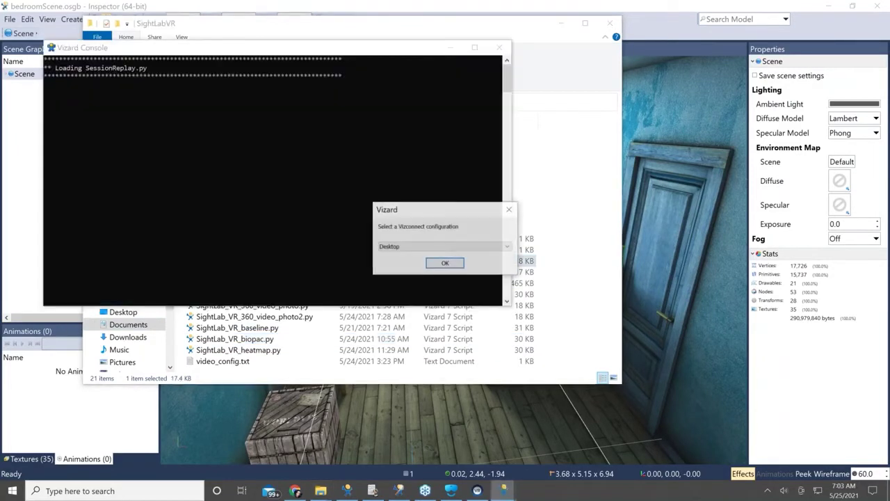
{"action": "left_click", "coordinate": [471, 249]}
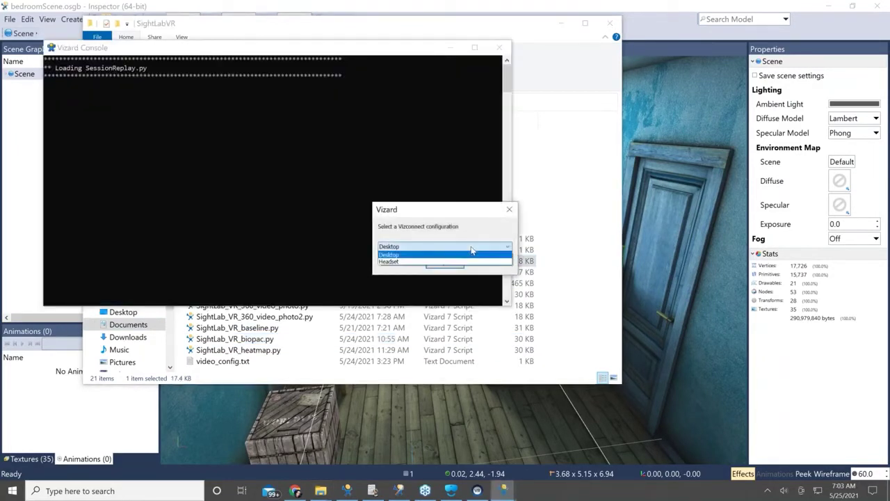
{"action": "left_click", "coordinate": [469, 255]}
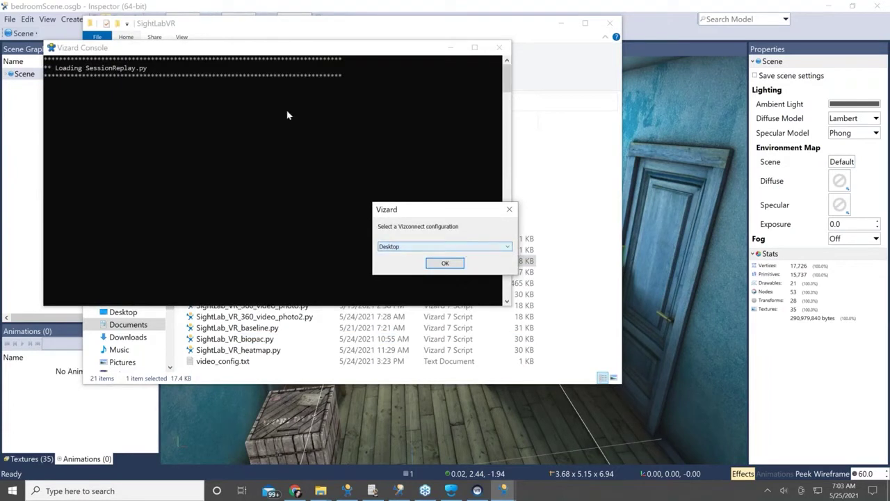
{"action": "left_click", "coordinate": [446, 263]}
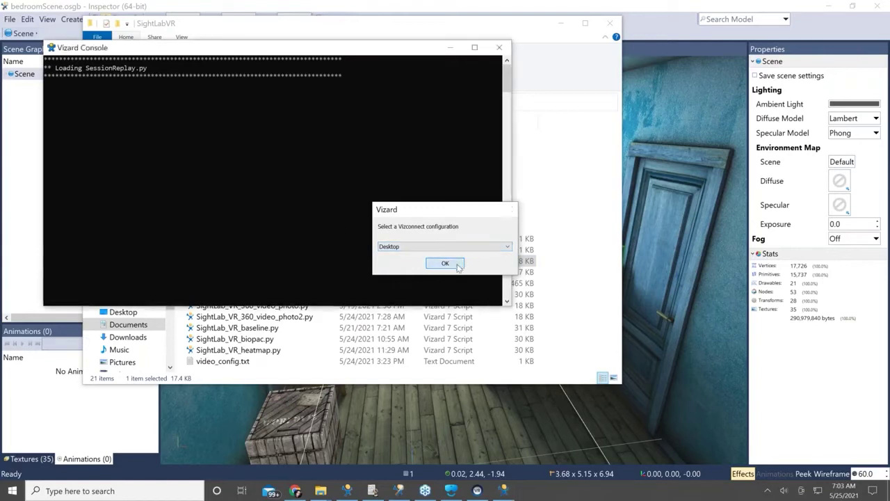
- Load the recorded session for replay and enlarge the SessionReplay window
{"action": "left_click", "coordinate": [242, 143]}
{"action": "left_click", "coordinate": [243, 147]}
{"action": "left_click", "coordinate": [226, 160]}
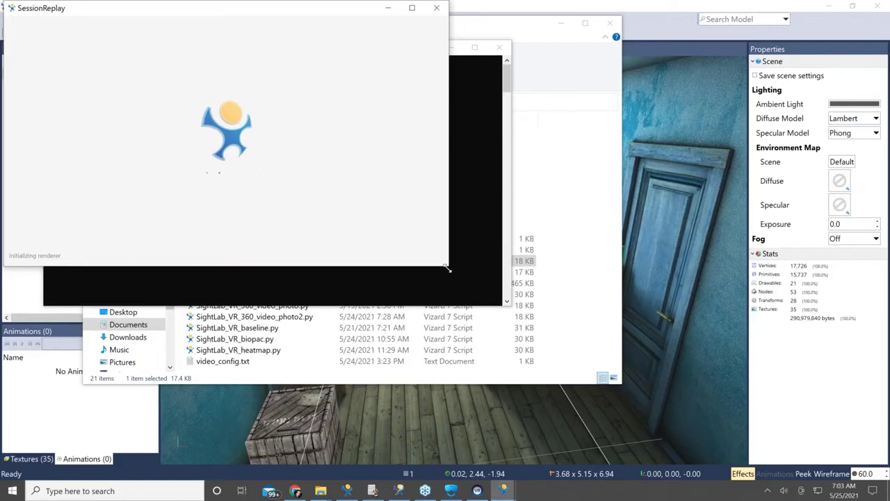
{"action": "left_click_drag", "start_coordinate": [448, 268], "coordinate": [751, 471]}
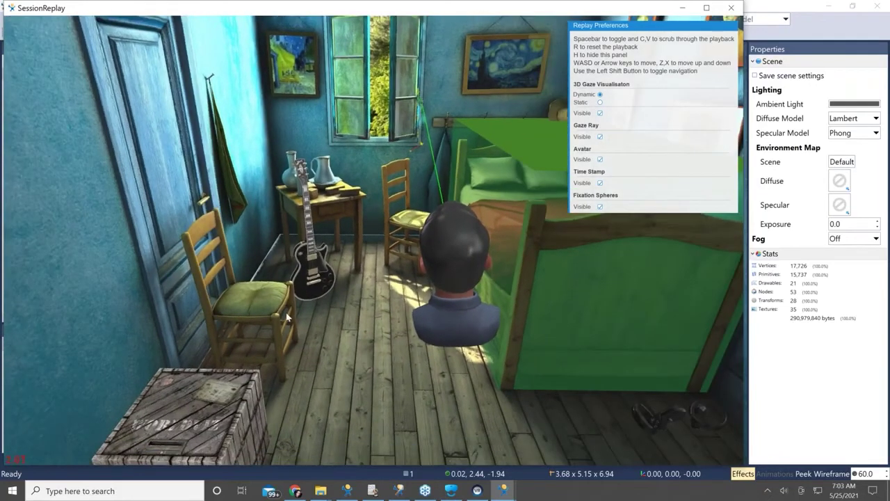
- Move the viewpoint around the bedroom to follow the gaze replay, and restart the playback
{"action": "key", "text": "w"}
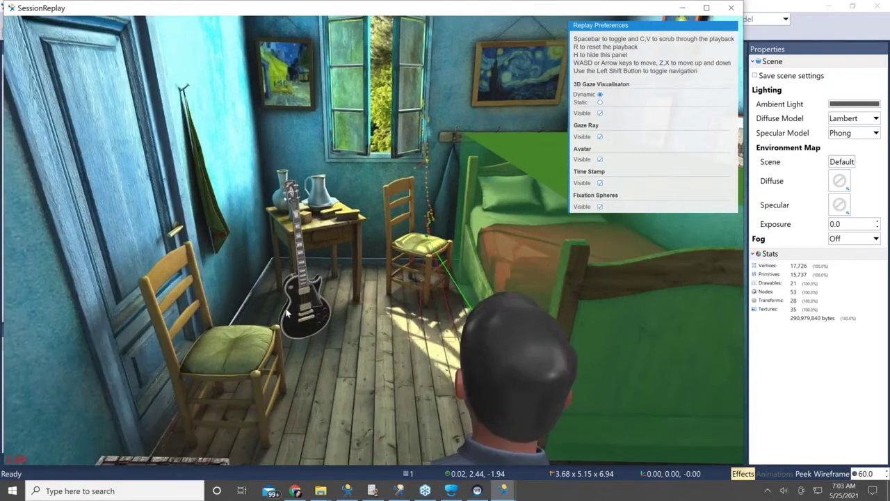
{"action": "key", "text": "a"}
{"action": "key", "text": "s"}
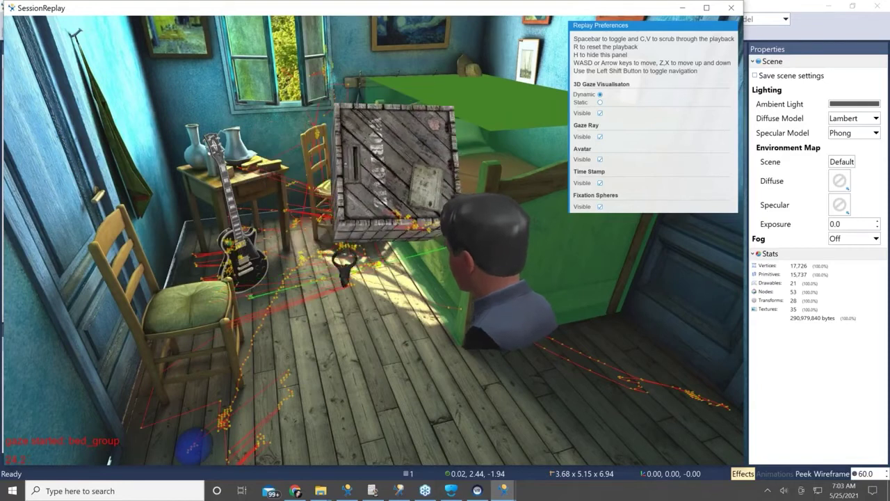
{"action": "key", "text": "r"}
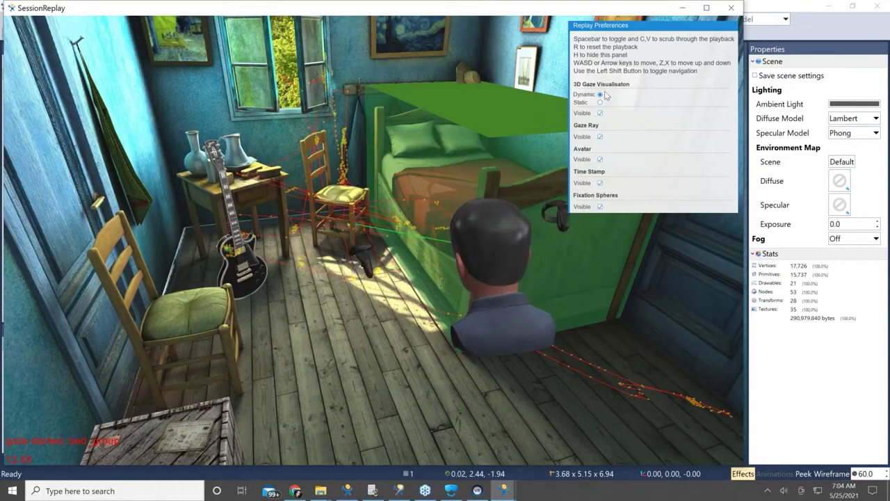
- Toggle the avatar, time stamp and fixation sphere visibility in the replay preferences, leaving all three visible
{"action": "left_click", "coordinate": [601, 159]}
{"action": "left_click", "coordinate": [600, 159]}
{"action": "left_click", "coordinate": [600, 183]}
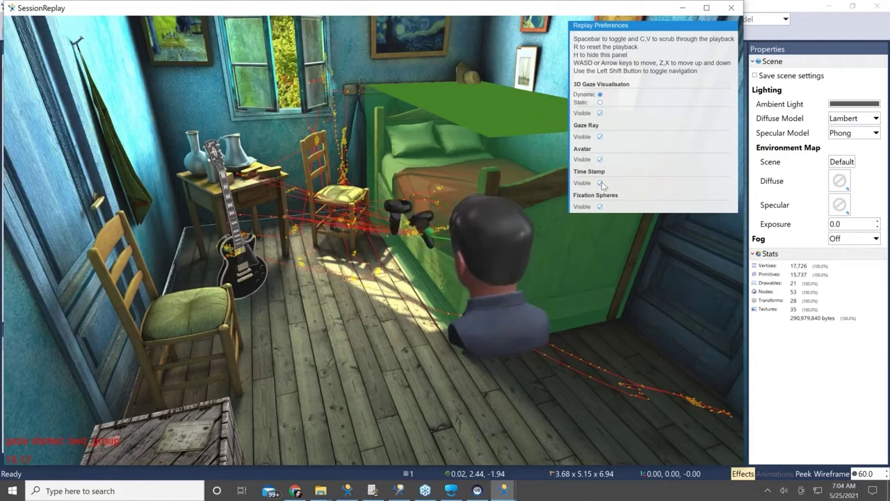
{"action": "left_click", "coordinate": [600, 183]}
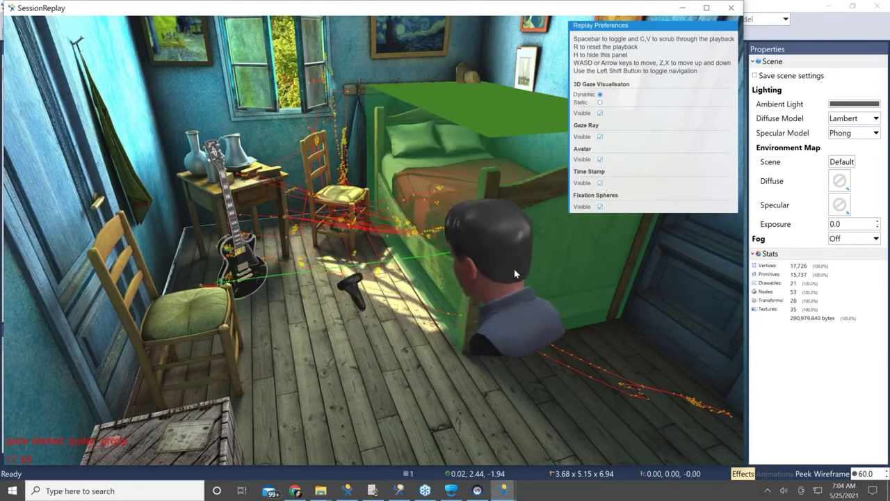
{"action": "left_click", "coordinate": [601, 207]}
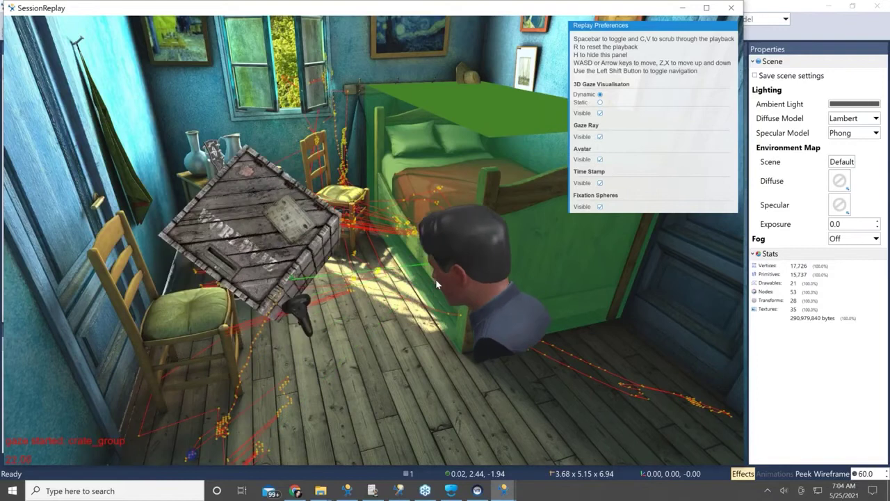
- Examine the replayed gaze paths around the guitar, crate and bed from closer up, and close the replay
{"action": "left_click_drag", "start_coordinate": [437, 285], "coordinate": [379, 298]}
{"action": "key", "text": "w"}
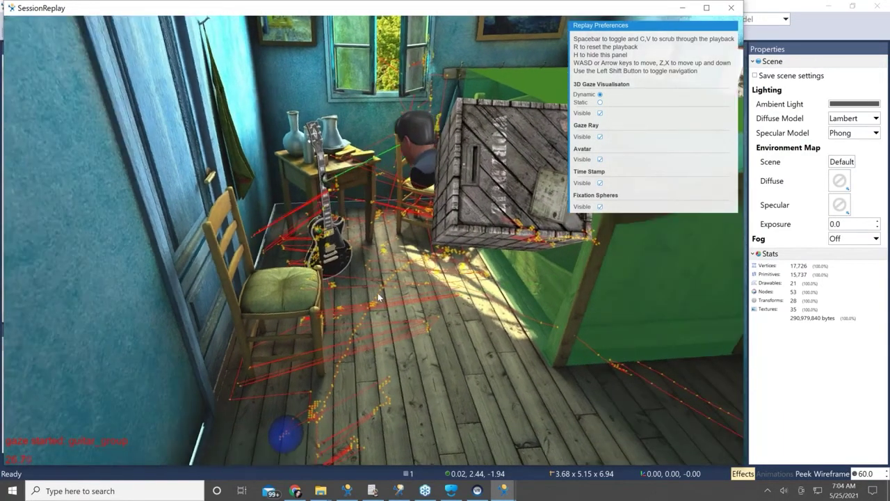
{"action": "key", "text": "w"}
{"action": "key", "text": "w"}
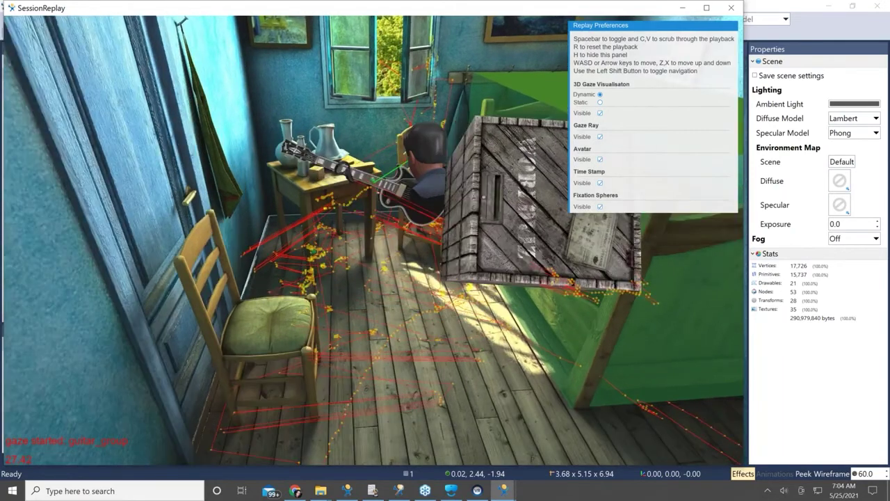
{"action": "key", "text": "w"}
{"action": "key", "text": "w"}
{"action": "key", "text": "w"}
{"action": "mouse_move", "coordinate": [478, 305]}
{"action": "left_mouse_down"}
{"action": "mouse_move", "coordinate": [660, 338]}
{"action": "mouse_move", "coordinate": [459, 313]}
{"action": "mouse_move", "coordinate": [478, 318]}
{"action": "left_mouse_up"}
{"action": "key", "text": "s"}
{"action": "key", "text": "d"}
{"action": "key", "text": "d"}
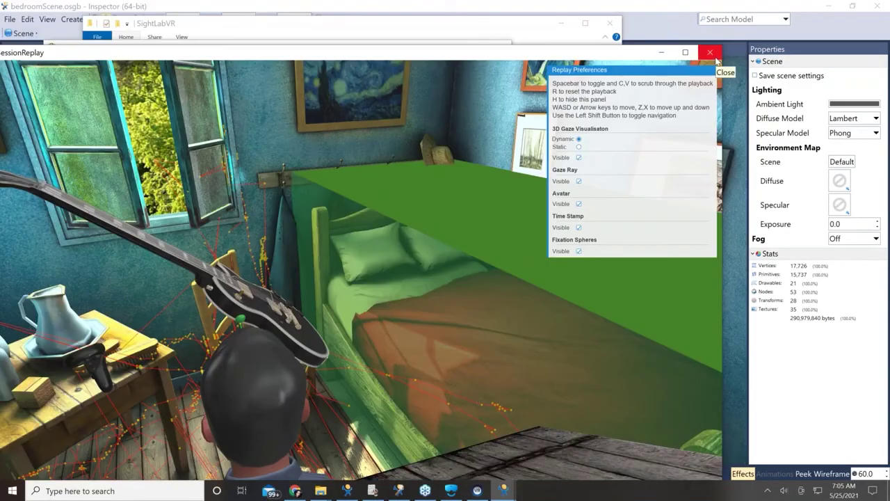
{"action": "left_click", "coordinate": [710, 53]}
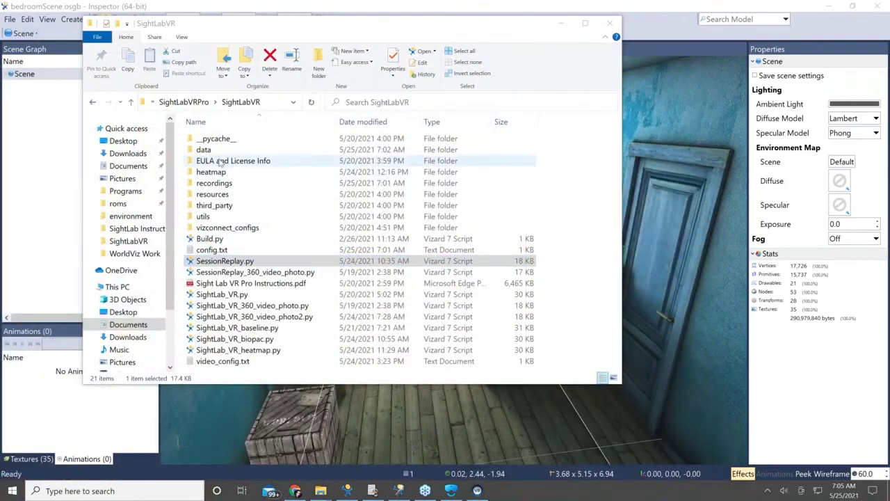
- Open 5_tracking_data.txt from the data folder and examine its gaze point coordinates and pupil diameter values
{"action": "double_click", "coordinate": [217, 153]}
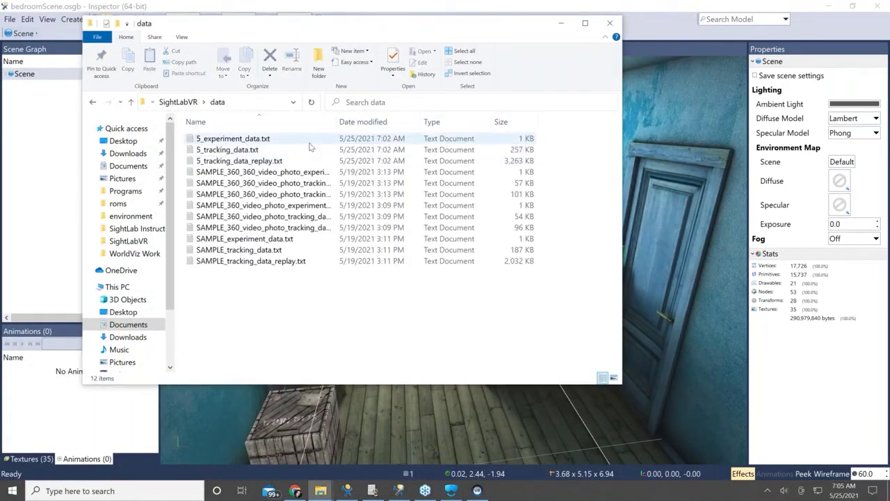
{"action": "double_click", "coordinate": [252, 150]}
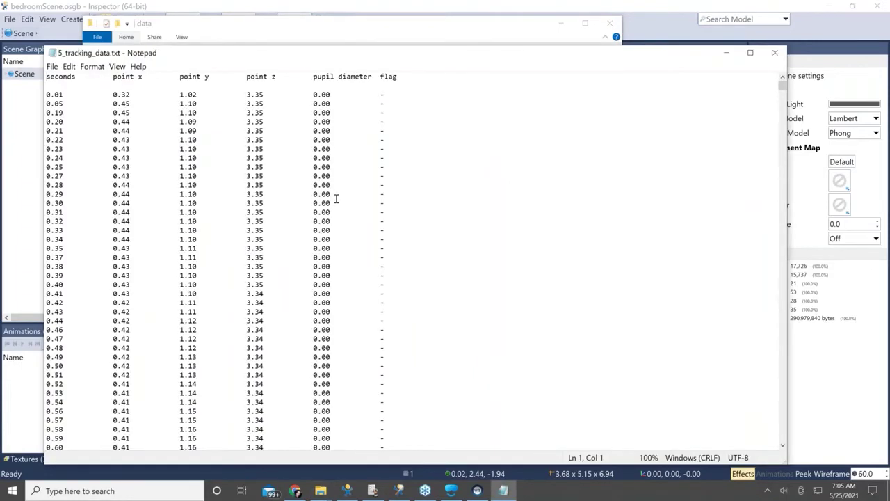
{"action": "scroll", "coordinate": [373, 269], "scroll_direction": "down", "scroll_amount": 20}
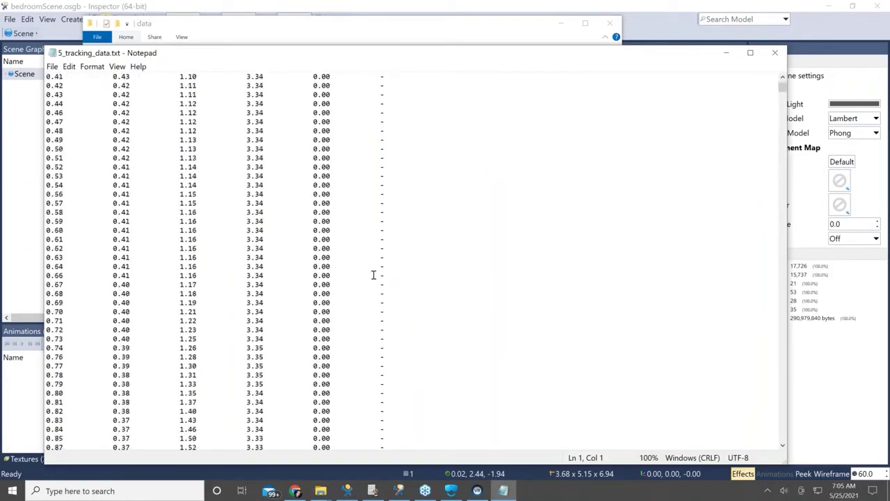
{"action": "scroll", "coordinate": [380, 291], "scroll_direction": "down", "scroll_amount": 20}
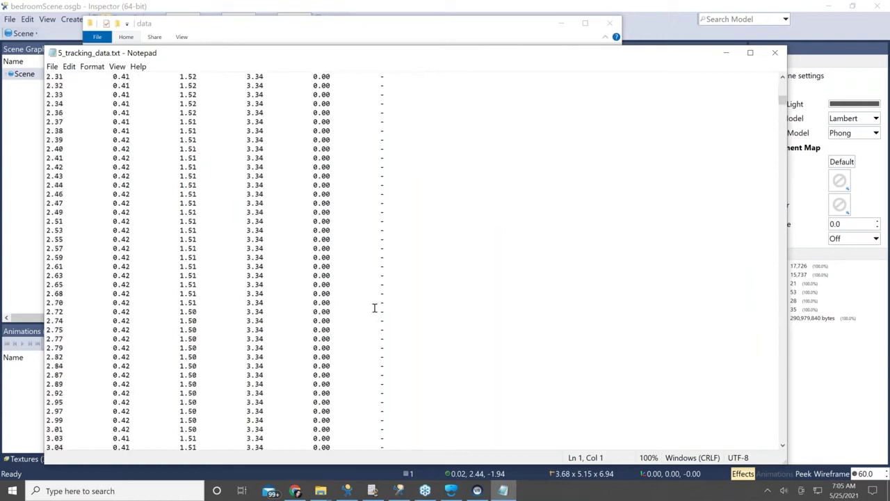
{"action": "scroll", "coordinate": [370, 317], "scroll_direction": "up", "scroll_amount": 3}
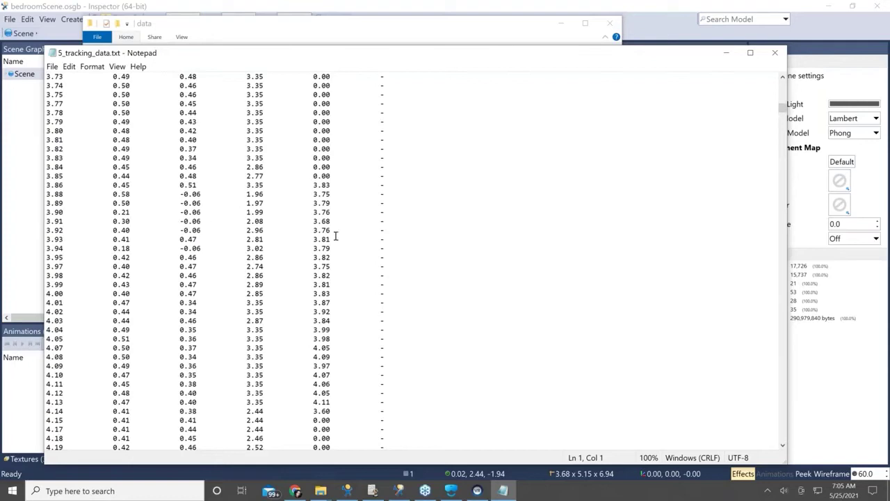
{"action": "scroll", "coordinate": [334, 234], "scroll_direction": "up", "scroll_amount": 2}
{"action": "scroll", "coordinate": [341, 265], "scroll_direction": "down", "scroll_amount": 20}
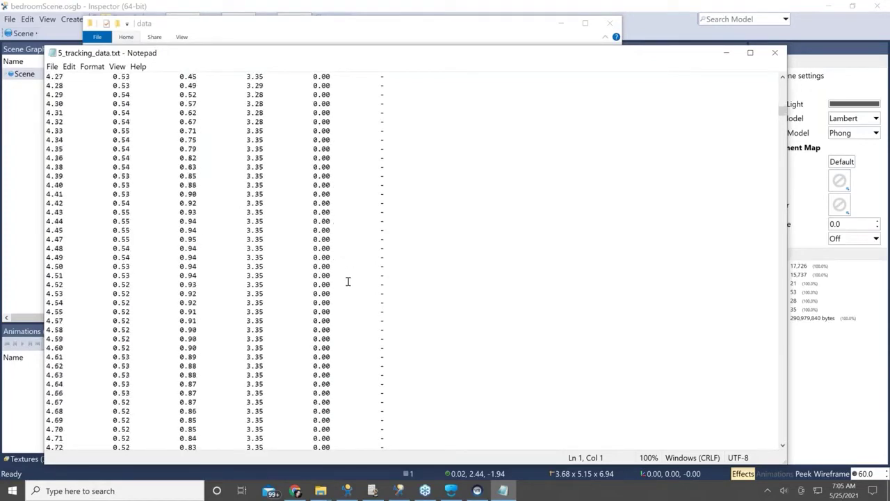
{"action": "scroll", "coordinate": [355, 299], "scroll_direction": "down", "scroll_amount": 20}
- Shrink and reposition the tracking data window and inspect the gaze flags for guitar_group
{"action": "left_click_drag", "start_coordinate": [512, 61], "coordinate": [443, 55]}
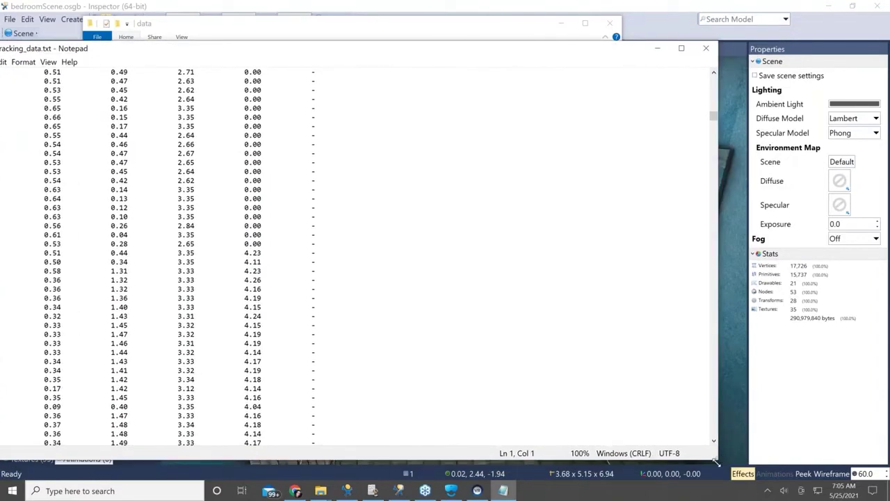
{"action": "left_click_drag", "start_coordinate": [714, 457], "coordinate": [521, 413]}
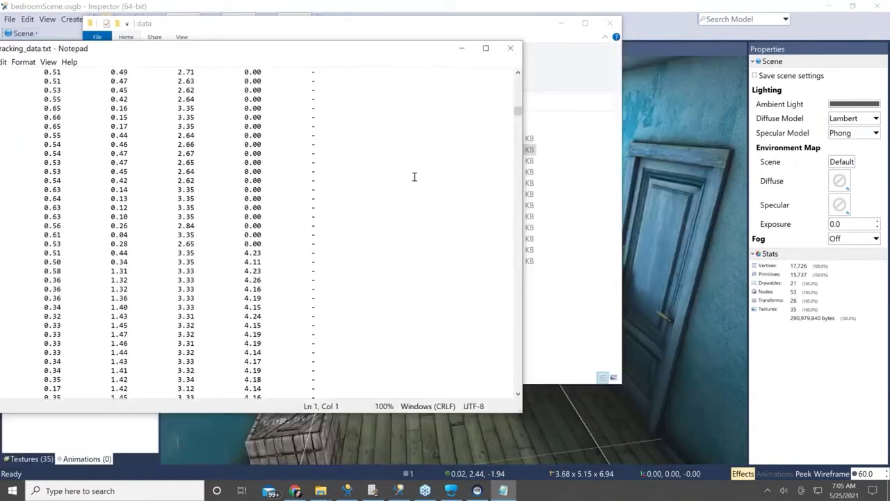
{"action": "left_click_drag", "start_coordinate": [517, 112], "coordinate": [516, 135]}
{"action": "left_click_drag", "start_coordinate": [328, 55], "coordinate": [465, 72]}
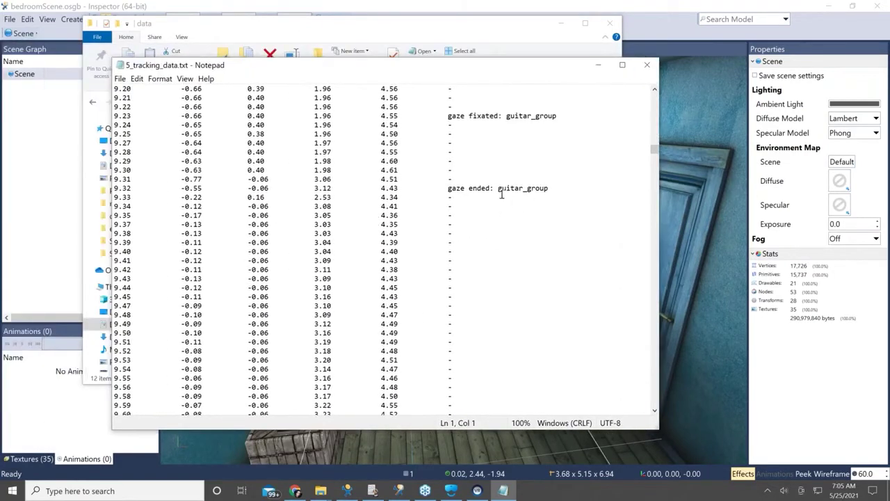
{"action": "scroll", "coordinate": [330, 265], "scroll_direction": "up", "scroll_amount": 4}
{"action": "scroll", "coordinate": [458, 256], "scroll_direction": "down", "scroll_amount": 4}
{"action": "scroll", "coordinate": [407, 210], "scroll_direction": "up", "scroll_amount": 6}
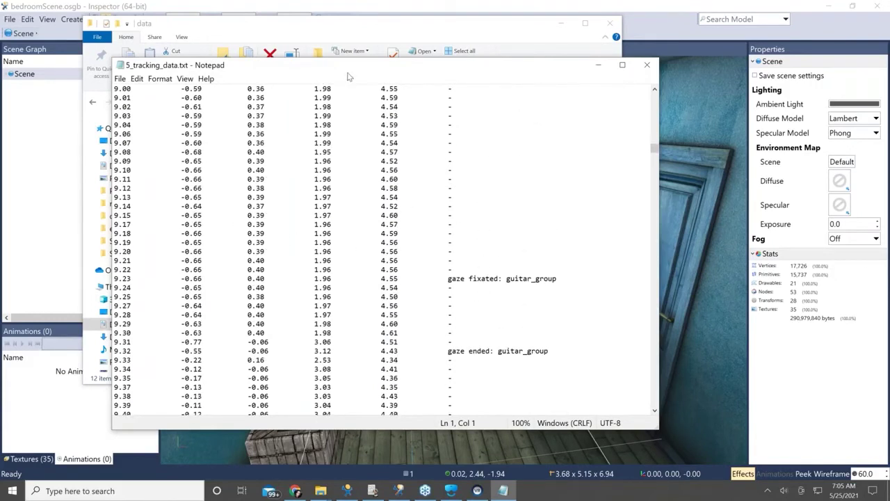
- Open 5_experiment_data.txt beside the tracking data and examine the view counts, viewing times and time line per object
{"action": "left_click_drag", "start_coordinate": [354, 70], "coordinate": [374, 230]}
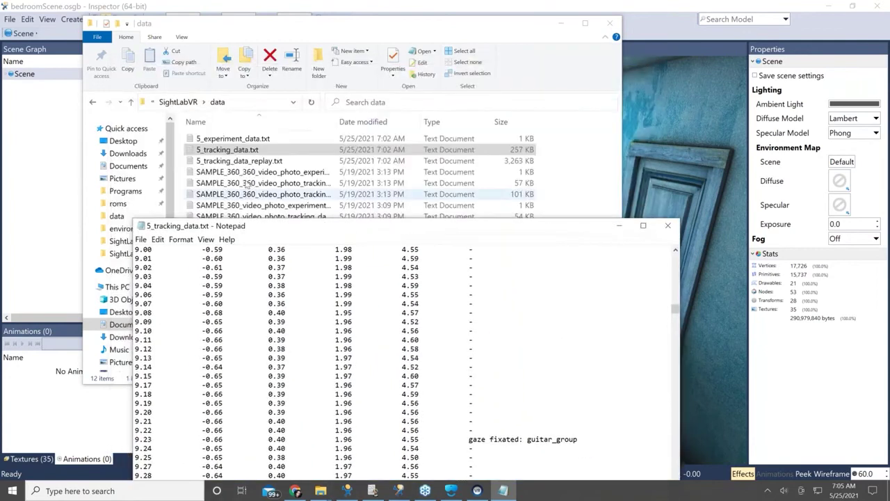
{"action": "double_click", "coordinate": [226, 139]}
{"action": "left_click_drag", "start_coordinate": [199, 55], "coordinate": [398, 152]}
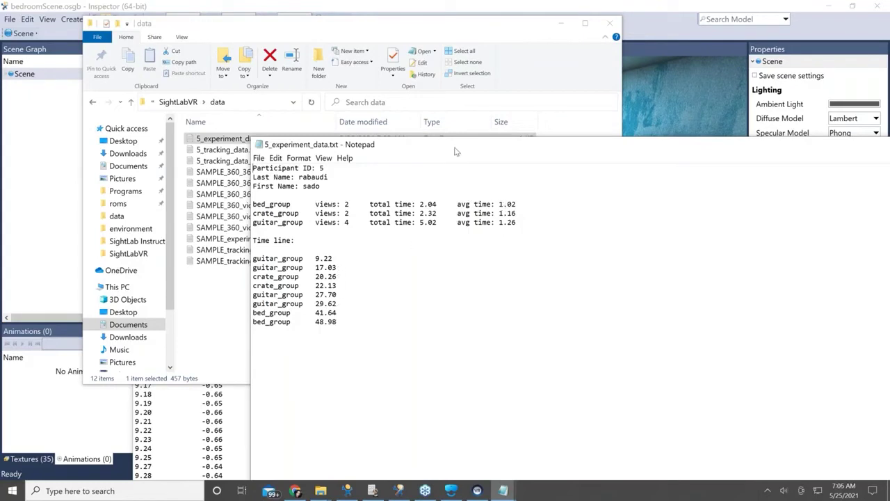
{"action": "left_click", "coordinate": [405, 35]}
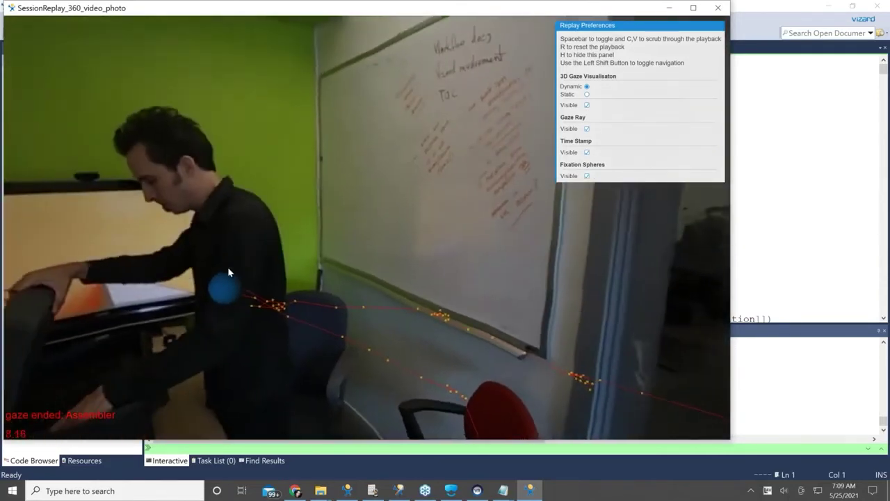
{"action": "left_click_drag", "start_coordinate": [228, 267], "coordinate": [206, 340]}
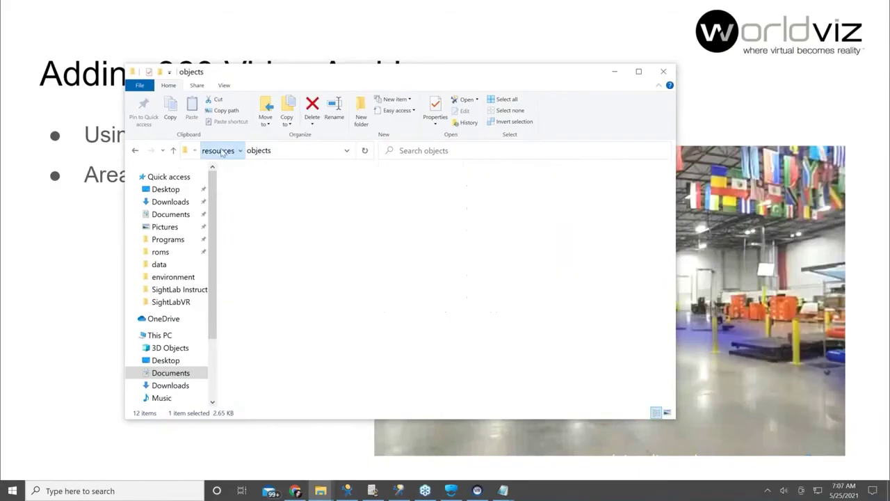
- Open the media folder inside SightLabVR's resources folder to view the available 360 videos and photos
{"action": "left_click", "coordinate": [222, 150]}
{"action": "left_click", "coordinate": [230, 154]}
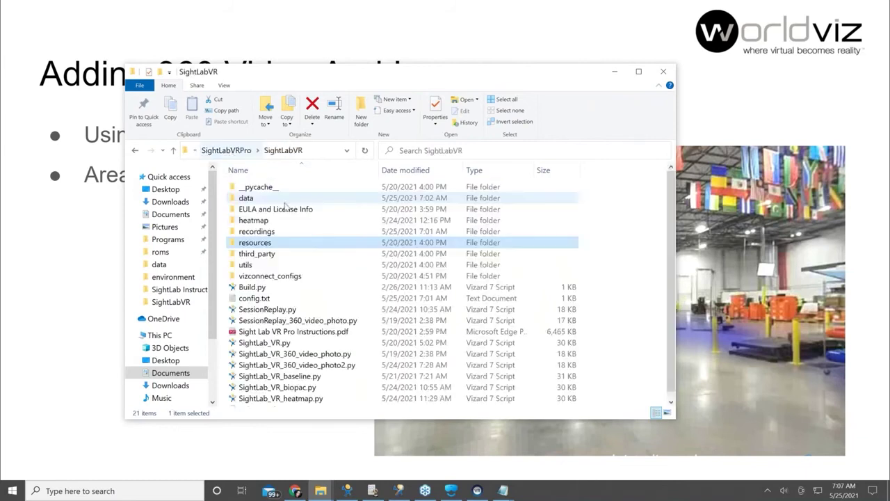
{"action": "double_click", "coordinate": [282, 237]}
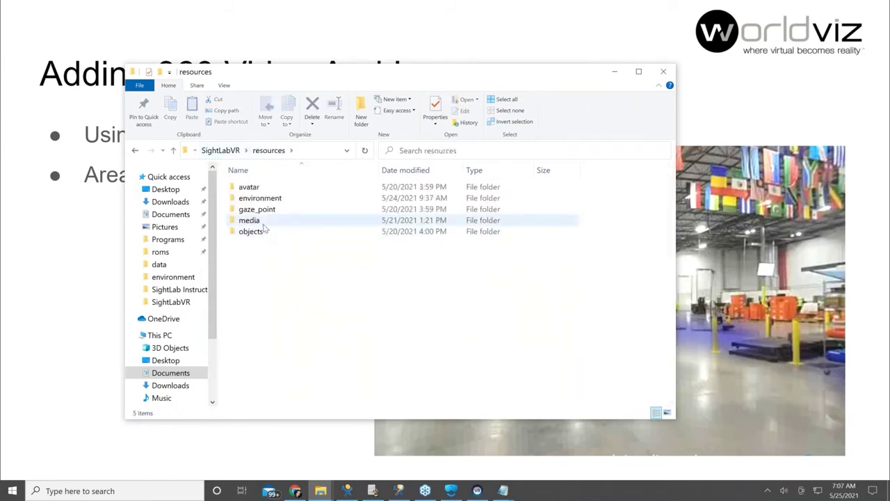
{"action": "double_click", "coordinate": [249, 220]}
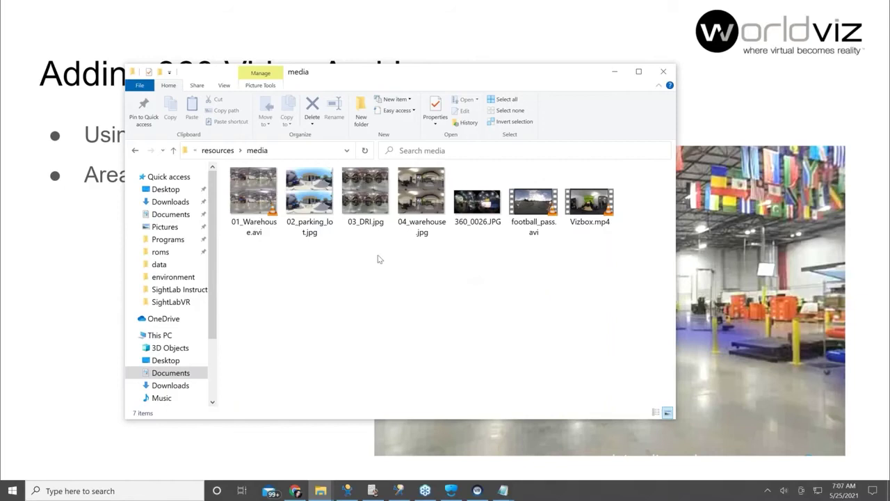
- Run SightLab_VR_360_video_photo2.py in Vizard with the HP Omnicept Vizconnect configuration
{"action": "key", "text": "alt+Tab"}
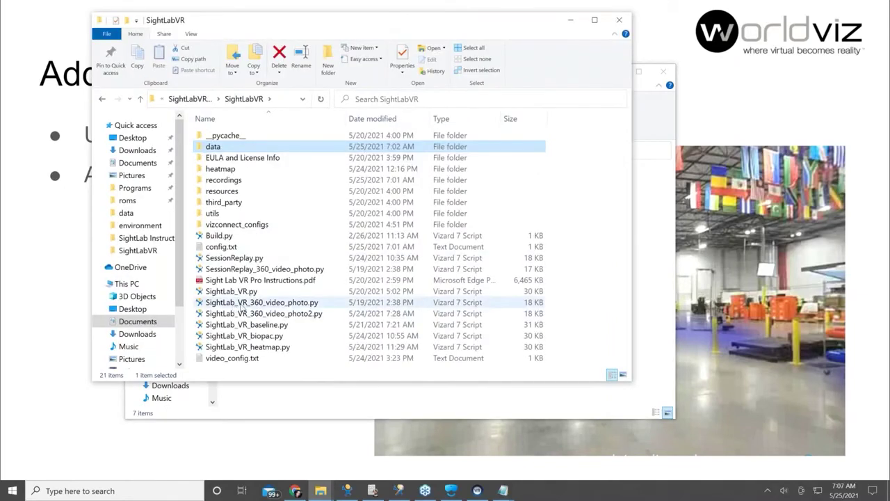
{"action": "left_click", "coordinate": [241, 304]}
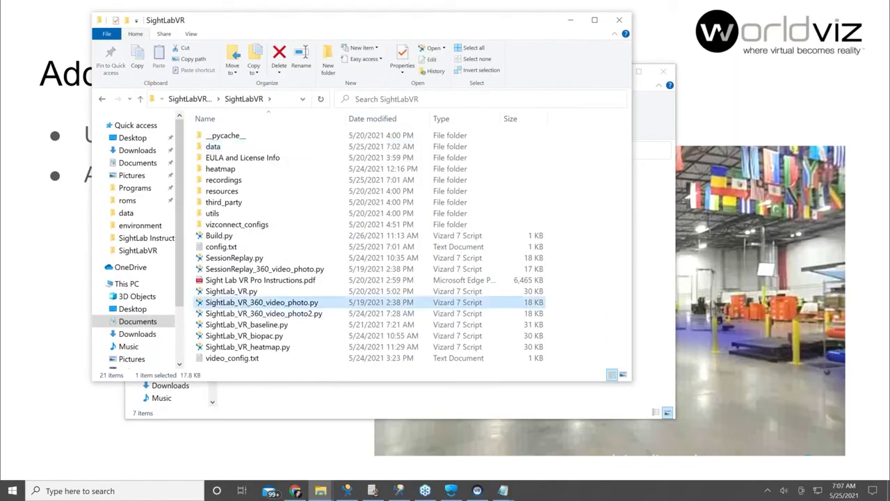
{"action": "left_click", "coordinate": [347, 491]}
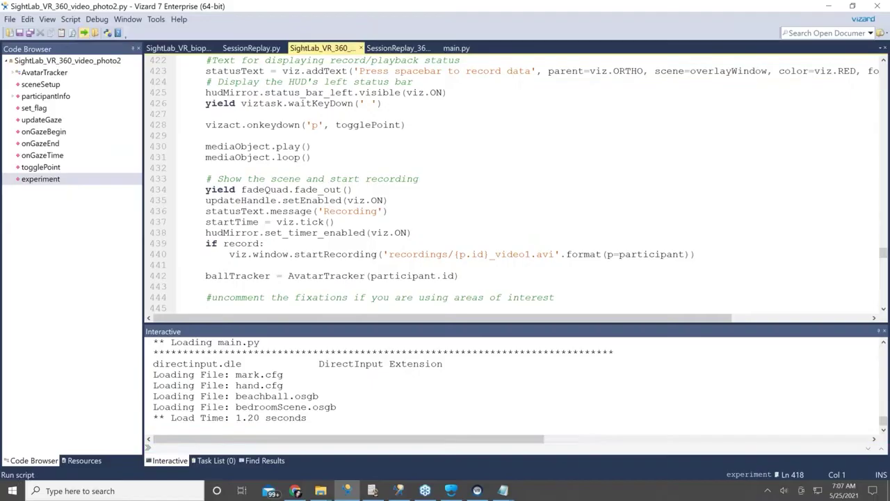
{"action": "key", "text": "F5"}
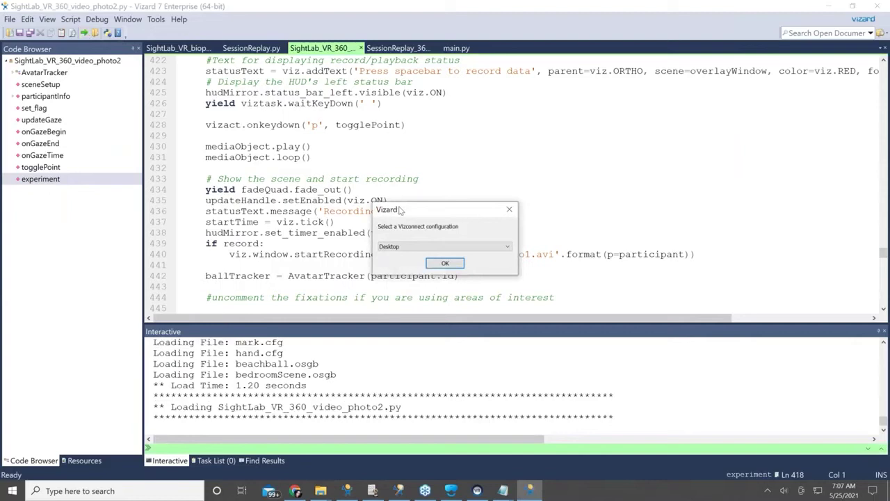
{"action": "left_click", "coordinate": [443, 247]}
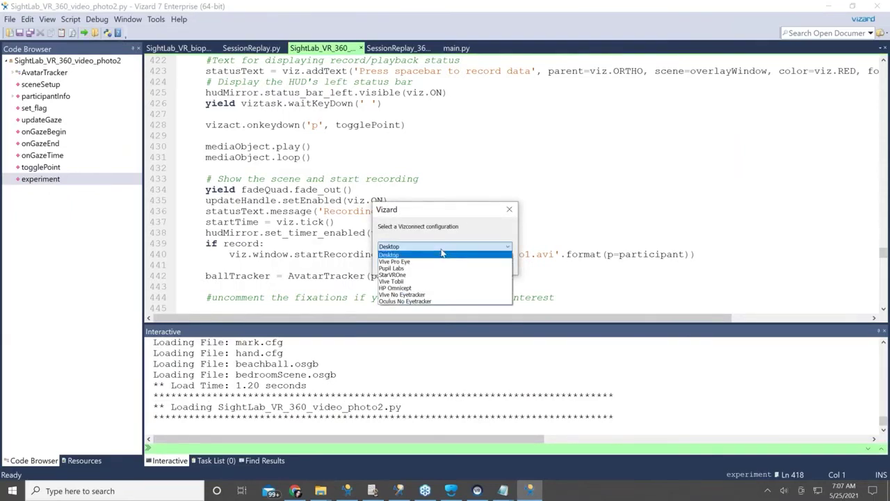
{"action": "left_click", "coordinate": [418, 287]}
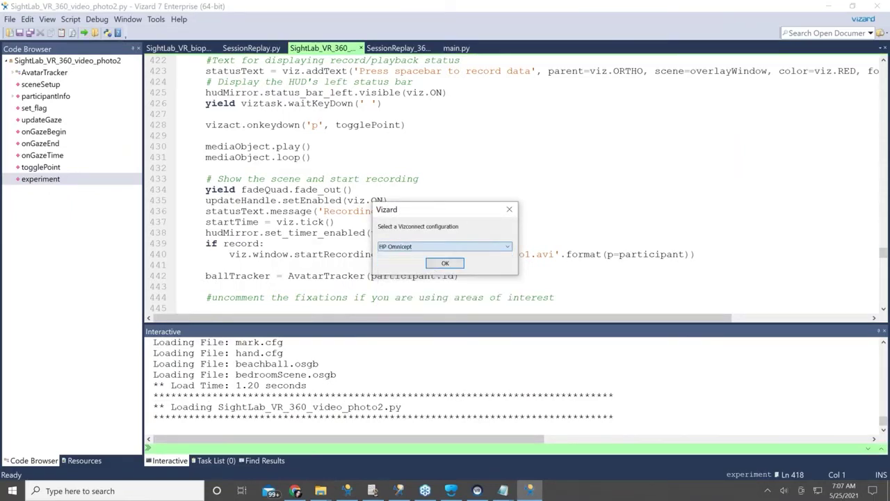
{"action": "left_click", "coordinate": [444, 263]}
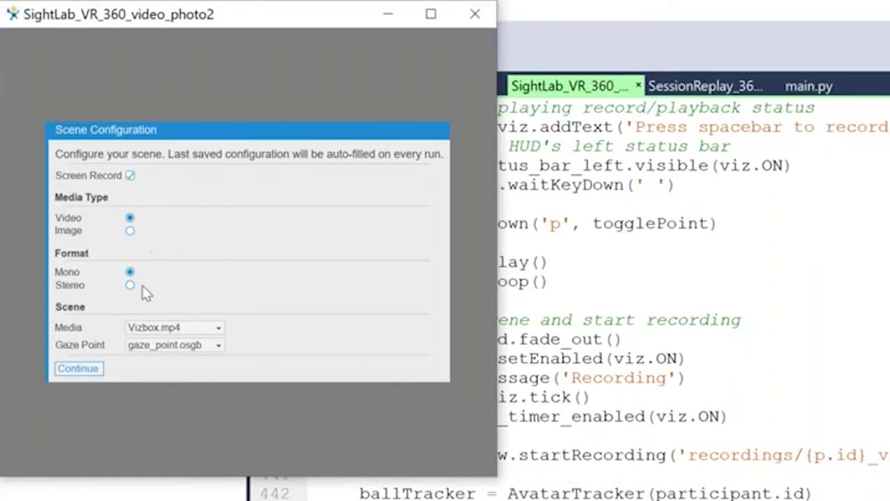
- Check the available media, keep Vizbox.mp4 as a mono video and accept the scene configuration
{"action": "left_click", "coordinate": [210, 333]}
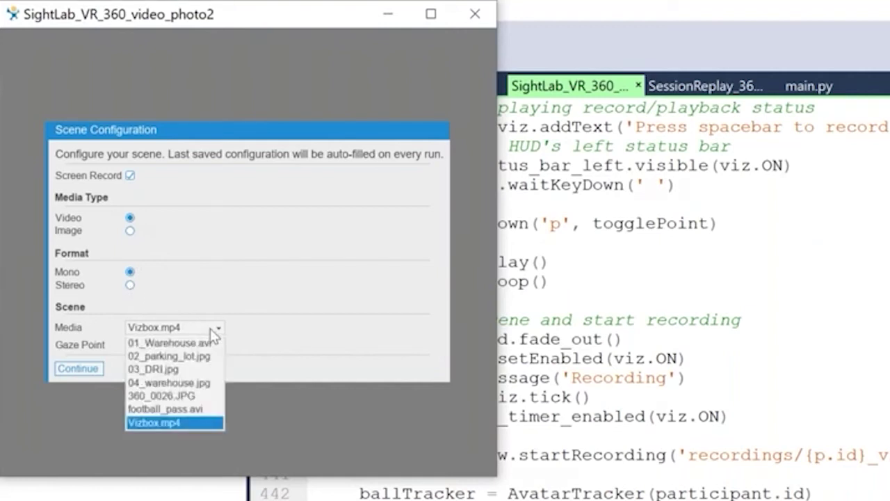
{"action": "left_click", "coordinate": [213, 333]}
{"action": "left_click", "coordinate": [98, 368]}
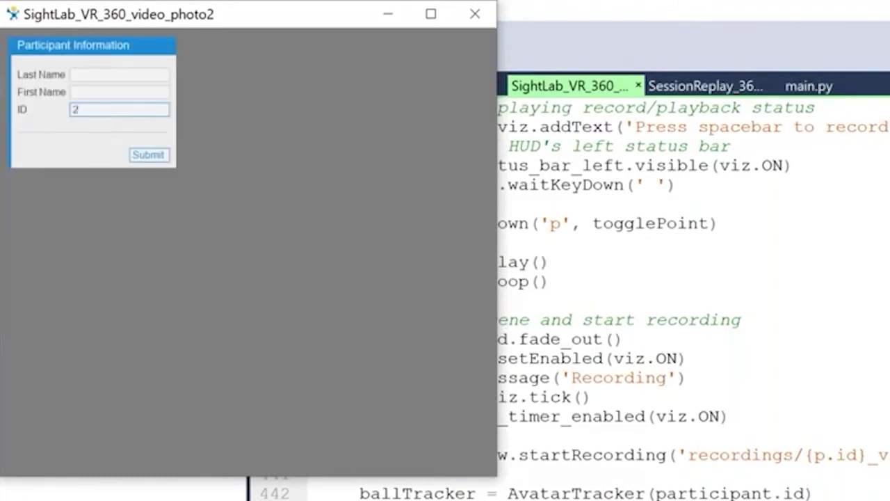
- Submit the participant information, then start and stop a gaze recording in the 360 video
{"action": "left_click", "coordinate": [149, 155]}
{"action": "key", "text": "space"}
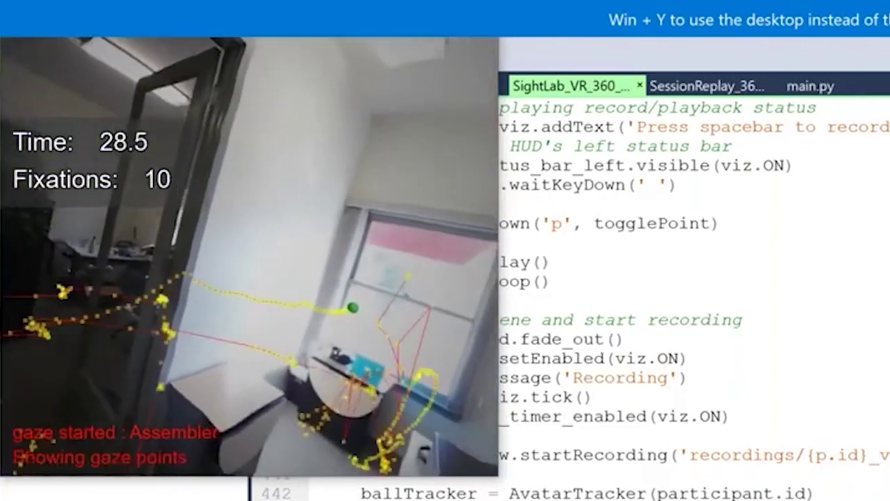
{"action": "key", "text": "space"}
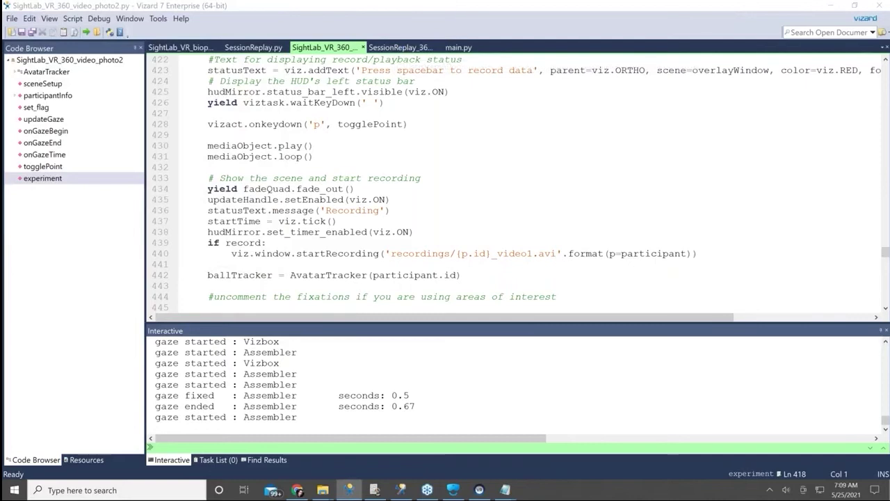
- Run SessionReplay_360_video_photo.py with the Desktop configuration and enlarge the replay window to view the recorded gaze
{"action": "left_click", "coordinate": [706, 86]}
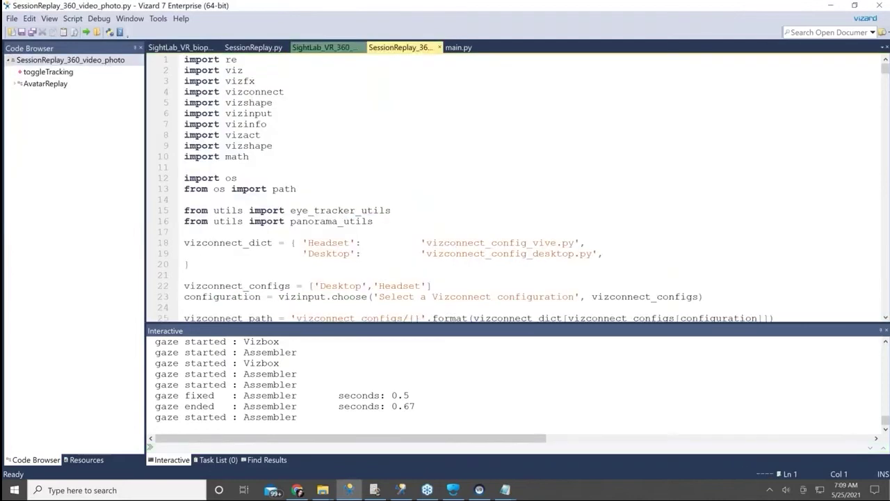
{"action": "left_click", "coordinate": [86, 32]}
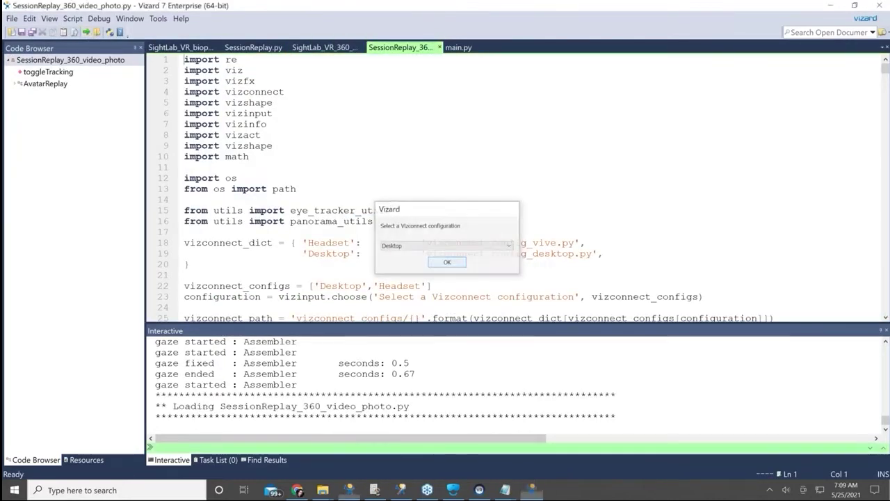
{"action": "left_click", "coordinate": [448, 262]}
{"action": "left_click", "coordinate": [364, 205]}
{"action": "left_click", "coordinate": [364, 209]}
{"action": "left_click", "coordinate": [341, 222]}
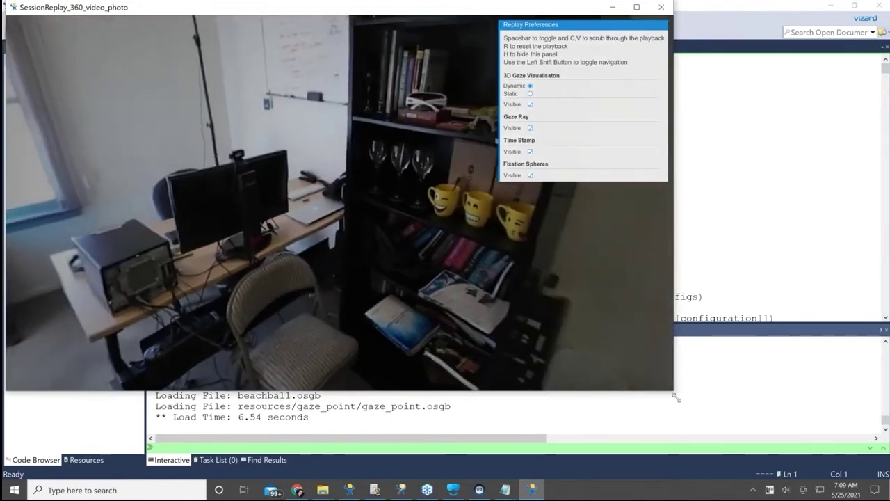
{"action": "left_click_drag", "start_coordinate": [676, 398], "coordinate": [735, 442]}
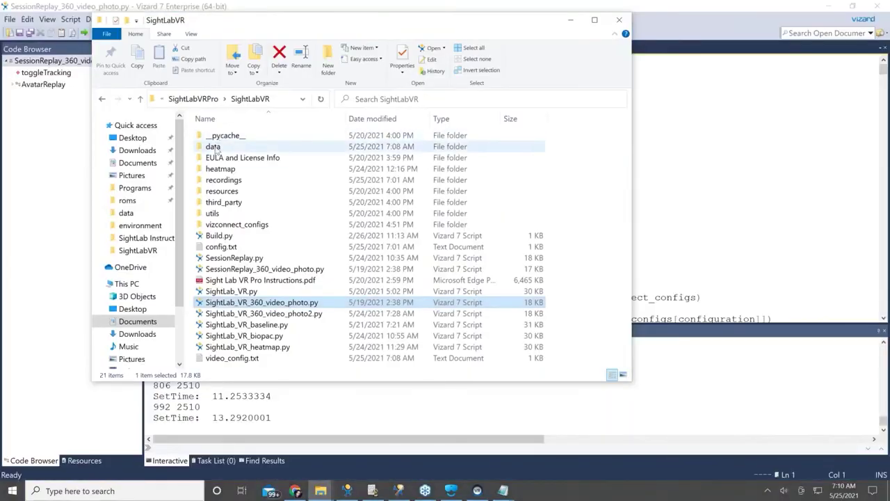
- Open 2_360_video_photo_tracking_data.txt from the data folder, examine its gaze values and move its window clear of the file list
{"action": "double_click", "coordinate": [213, 147]}
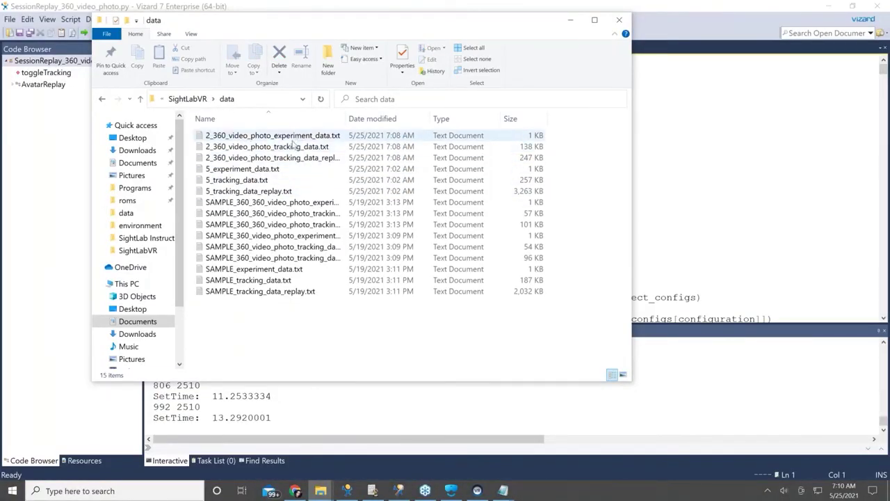
{"action": "double_click", "coordinate": [292, 146]}
{"action": "scroll", "coordinate": [418, 264], "scroll_direction": "down", "scroll_amount": 10}
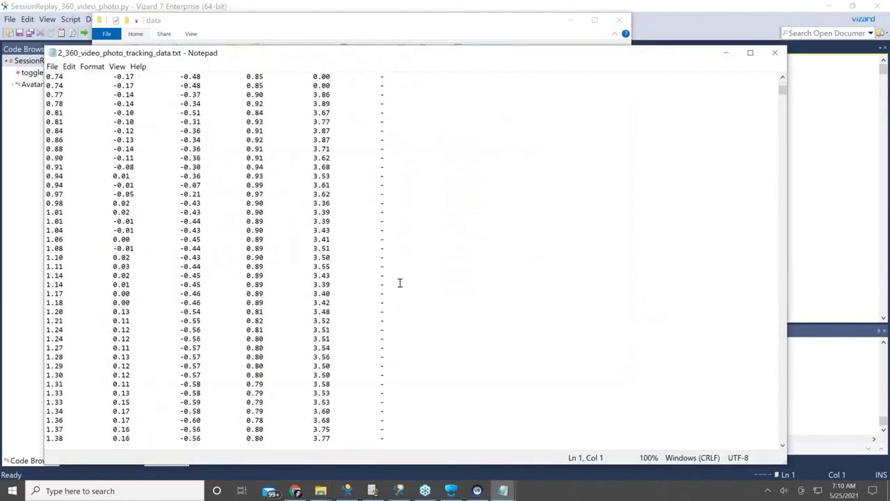
{"action": "scroll", "coordinate": [400, 282], "scroll_direction": "down", "scroll_amount": 4}
{"action": "left_click_drag", "start_coordinate": [553, 57], "coordinate": [471, 89]}
{"action": "left_click_drag", "start_coordinate": [593, 90], "coordinate": [453, 185]}
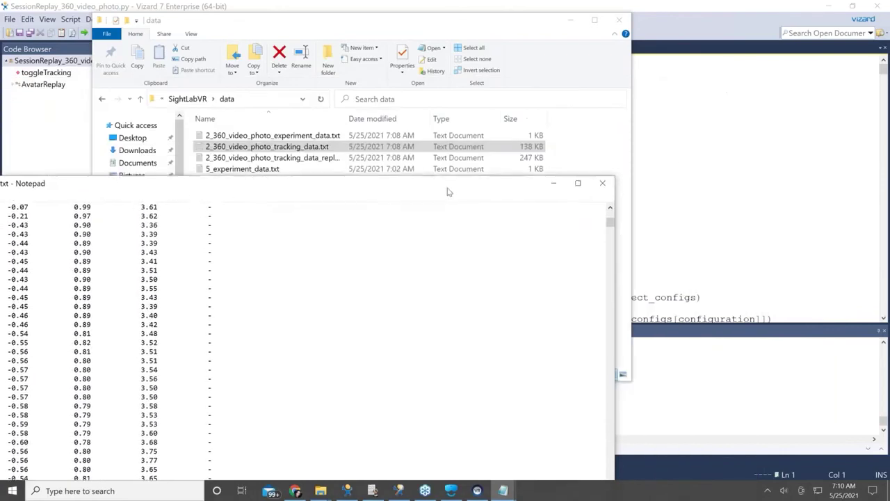
- Close the tracking data and open 2_360_video_photo_experiment_data.txt
{"action": "left_click", "coordinate": [601, 188]}
{"action": "double_click", "coordinate": [271, 135]}
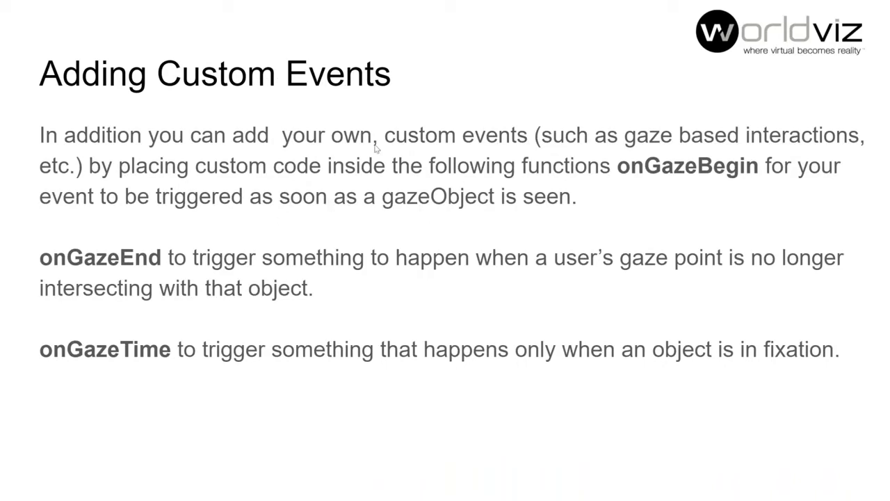
{"action": "left_click", "coordinate": [330, 233]}
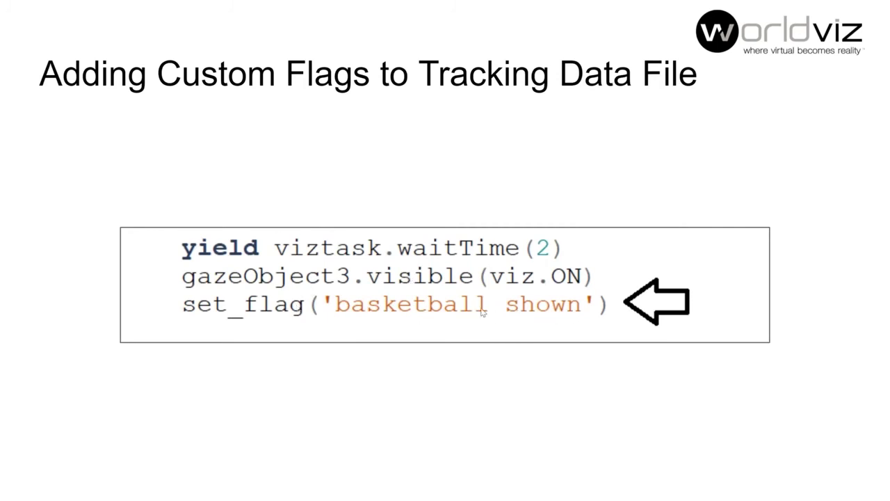
{"action": "left_click", "coordinate": [448, 304]}
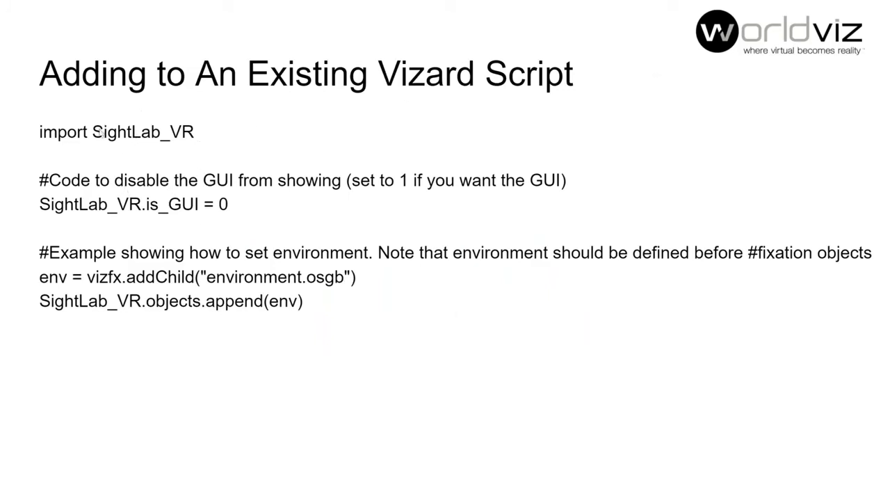
{"action": "left_click", "coordinate": [358, 311]}
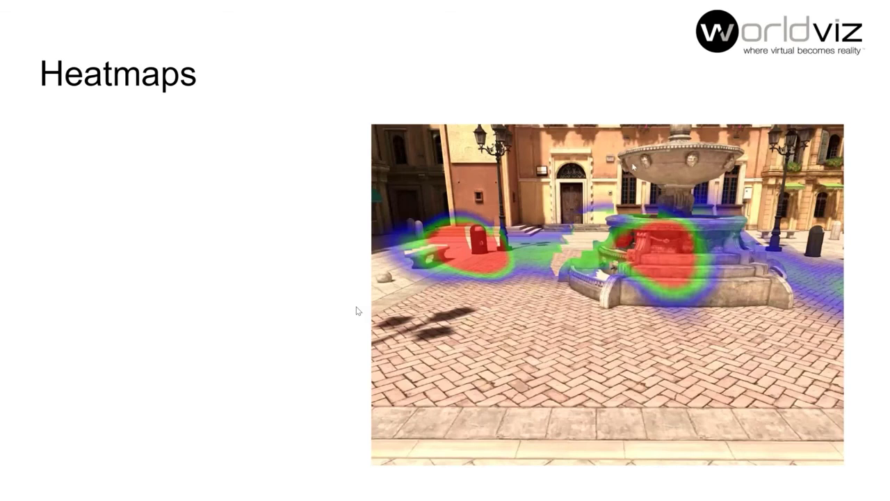
- Switch to Vizard and run main.py to display the heatmap projected onto the bedroom scene
{"action": "key", "text": "alt+Tab"}
{"action": "key", "text": "Tab"}
{"action": "key", "text": "Tab"}
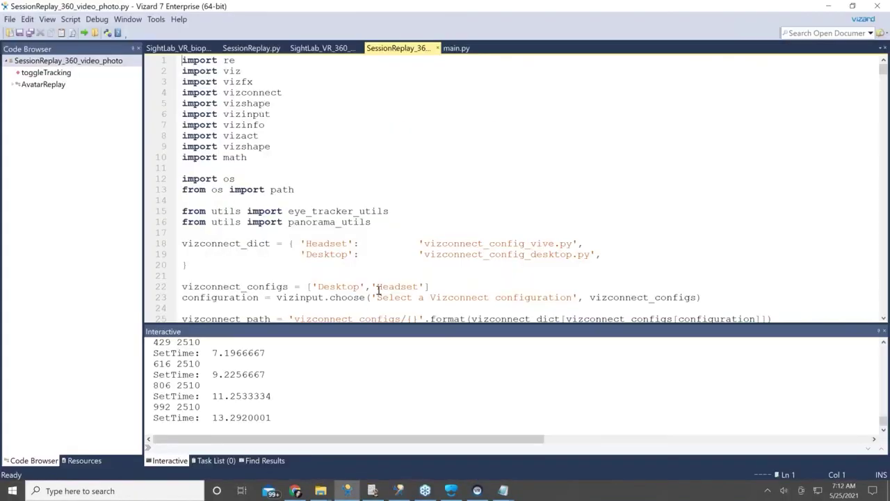
{"action": "left_click", "coordinate": [456, 48]}
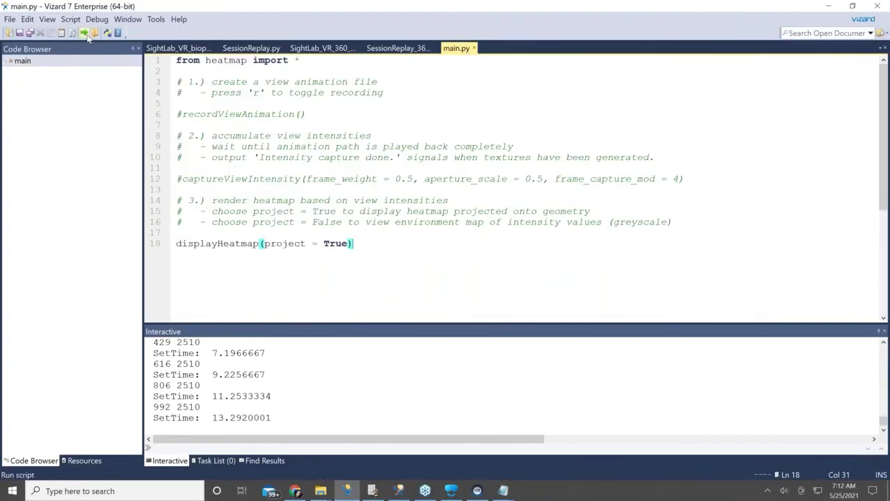
{"action": "left_click", "coordinate": [86, 35]}
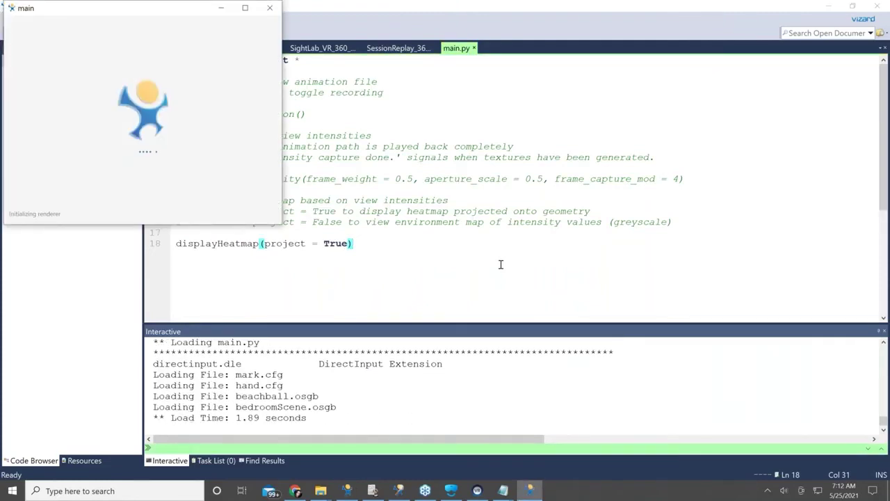
- Maximize the heatmap window, inspect the bedroom hot spots and adjust the intensity scale
{"action": "left_click", "coordinate": [245, 7]}
{"action": "left_click_drag", "start_coordinate": [371, 196], "coordinate": [557, 322]}
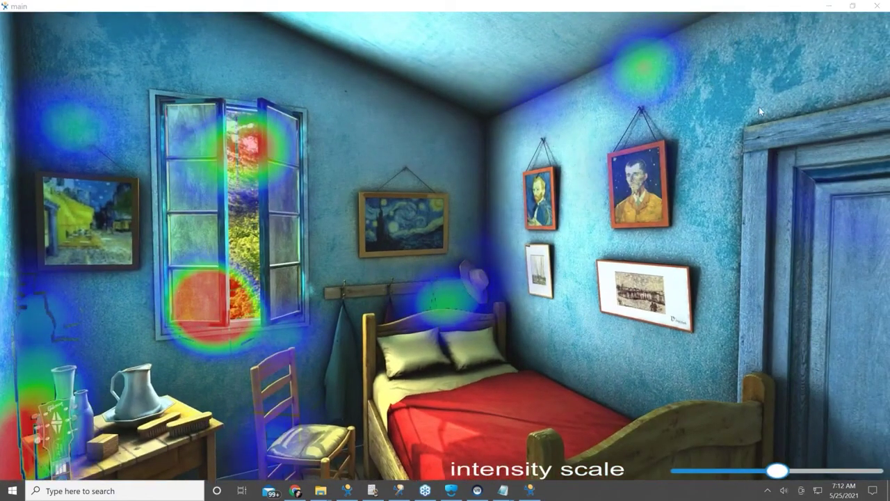
{"action": "left_click", "coordinate": [732, 466]}
{"action": "left_click_drag", "start_coordinate": [732, 466], "coordinate": [881, 466]}
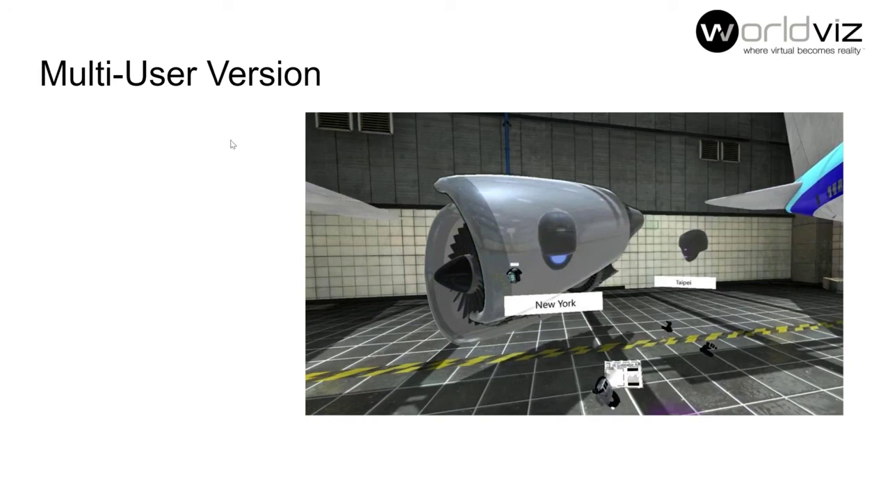
{"action": "left_click", "coordinate": [226, 266]}
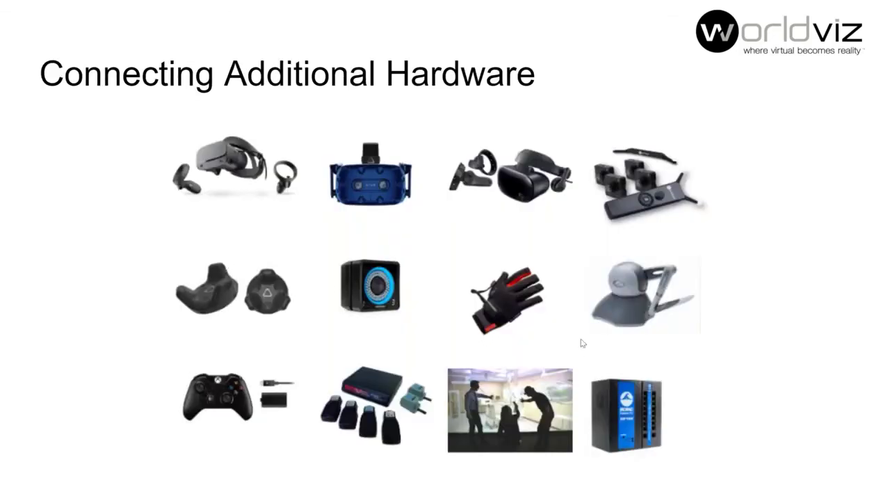